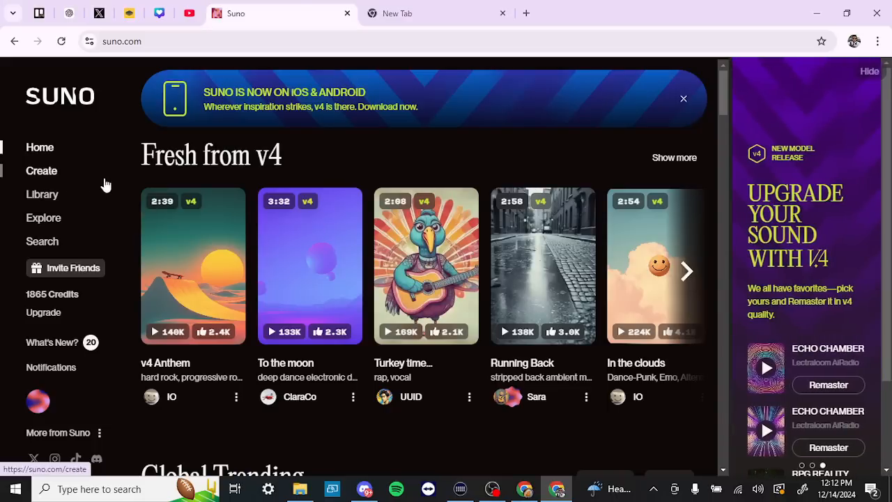
Step: Open the audio upload on the Create page and agree to its terms
left_click(51, 177)
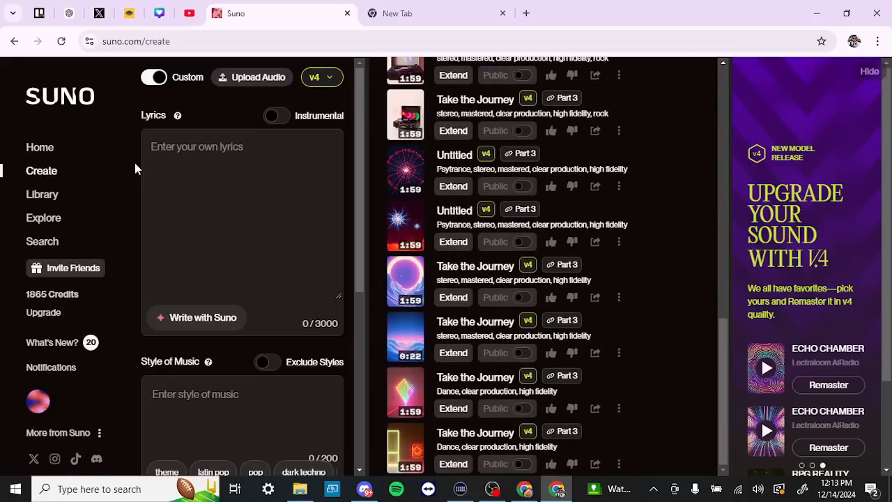
left_click(255, 78)
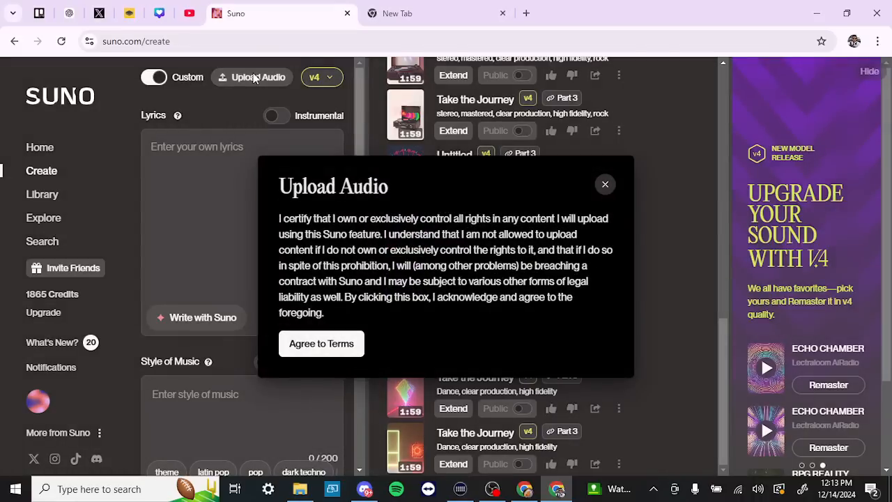
left_click(321, 349)
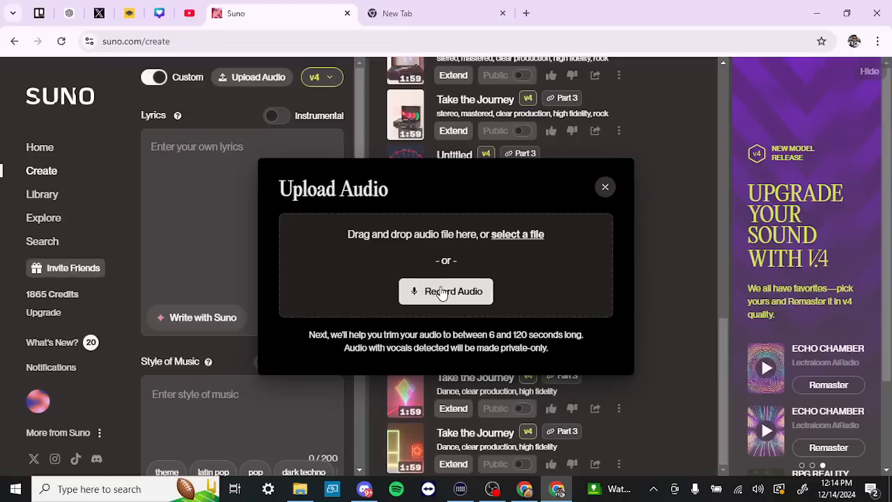
Step: Record a short test clip, allowing microphone access while visiting the site, and discard that take
left_click(442, 291)
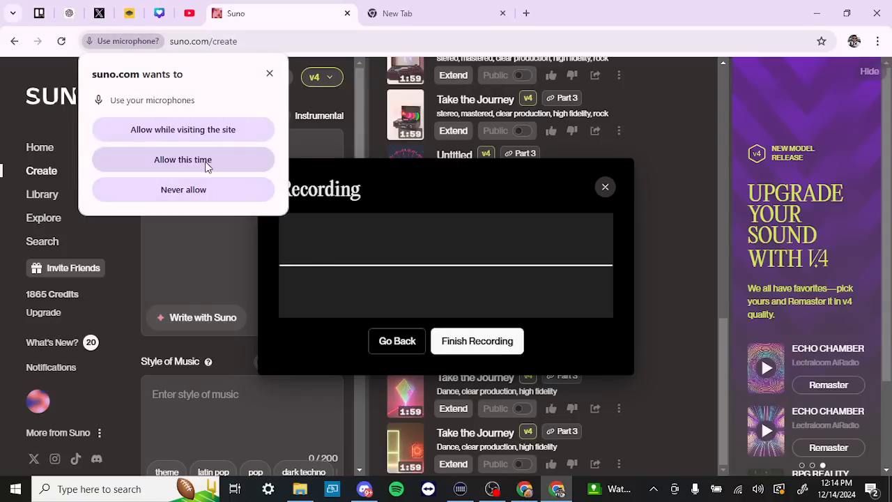
left_click(215, 130)
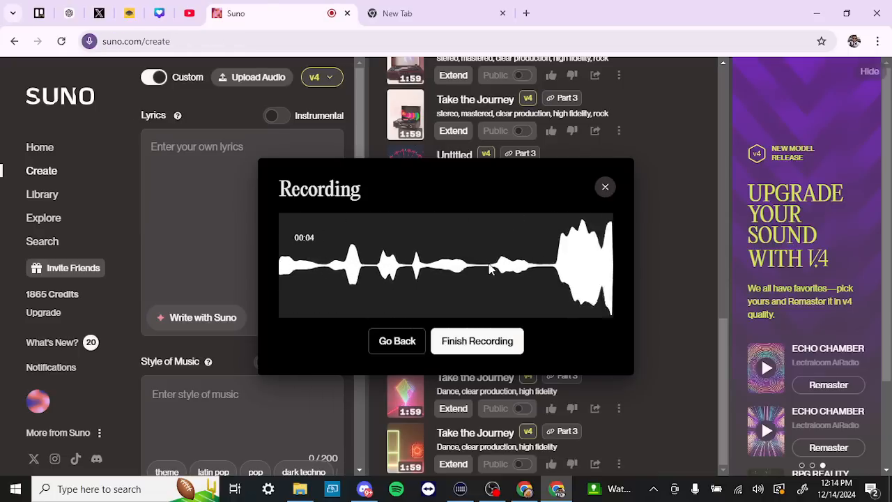
left_click(479, 348)
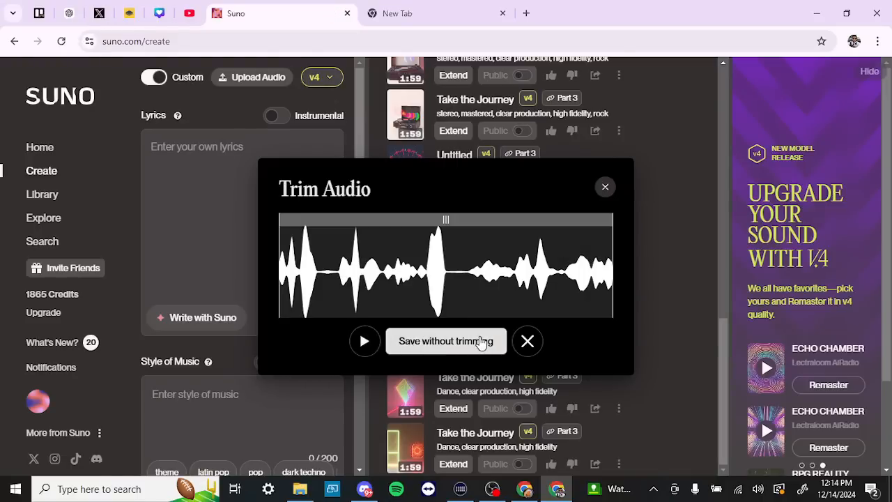
left_click(527, 341)
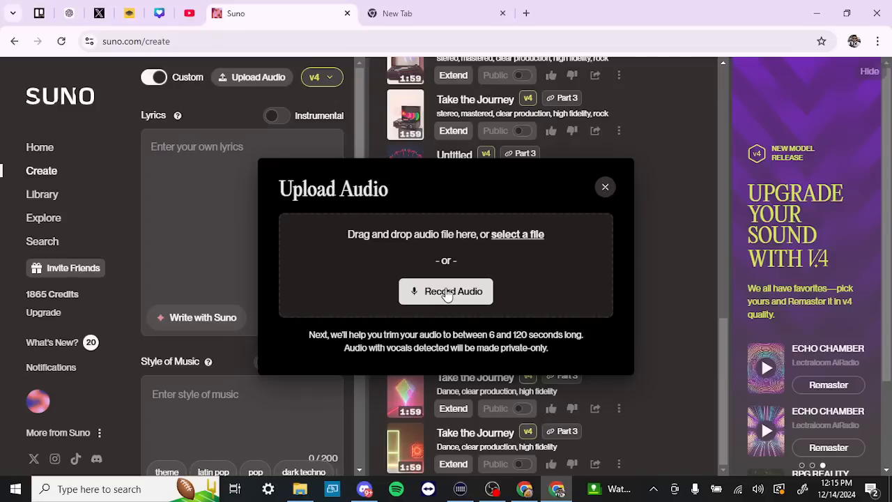
Step: Record a new clip of about 18 seconds, trim a short piece off its end and save the trimmed audio
left_click(448, 293)
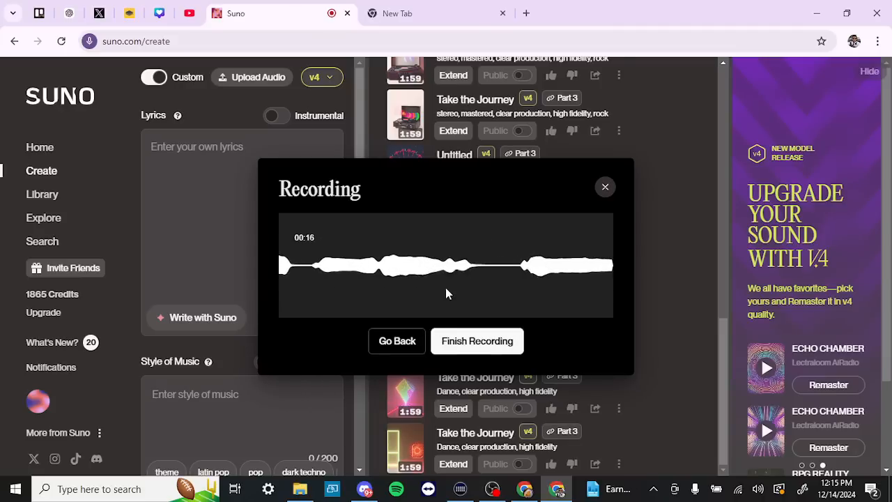
left_click(467, 338)
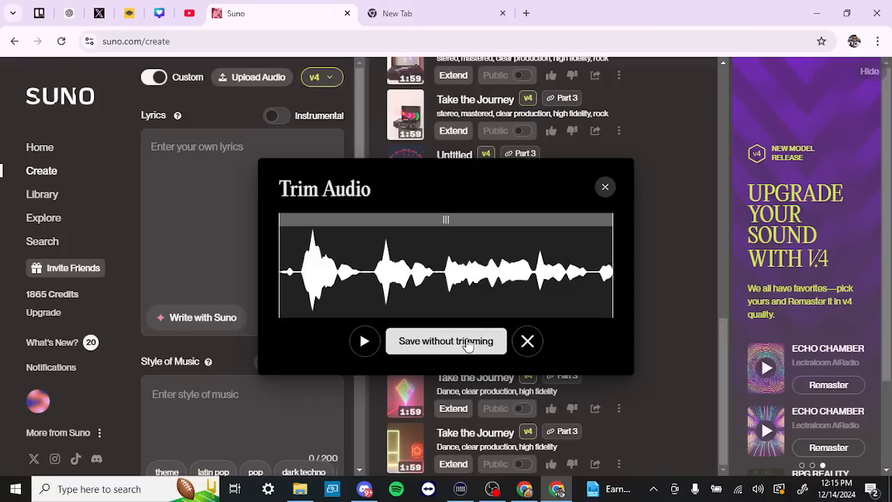
left_click_drag(611, 292, 590, 294)
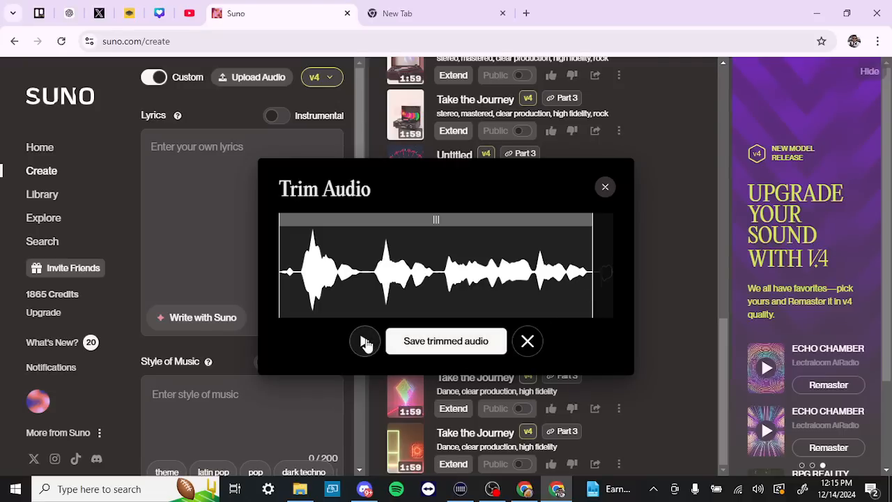
left_click(436, 341)
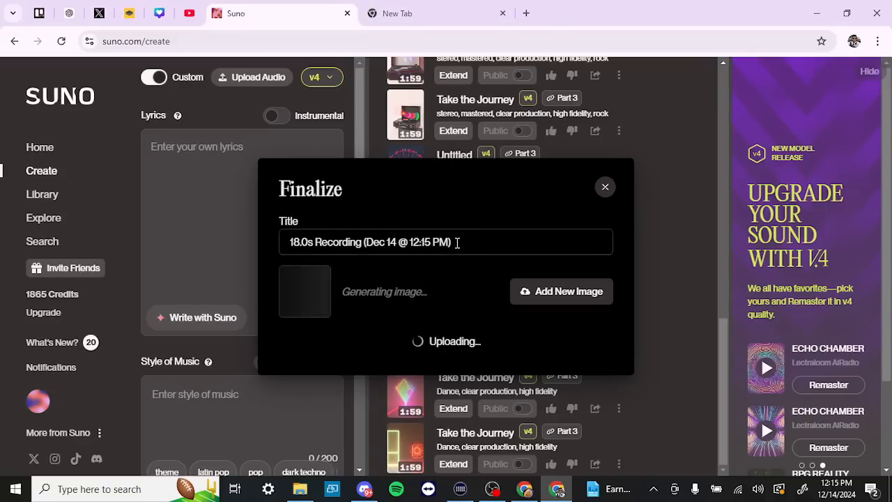
Step: Title the recording "BETTER THAN EVER" and save it
left_click(457, 242)
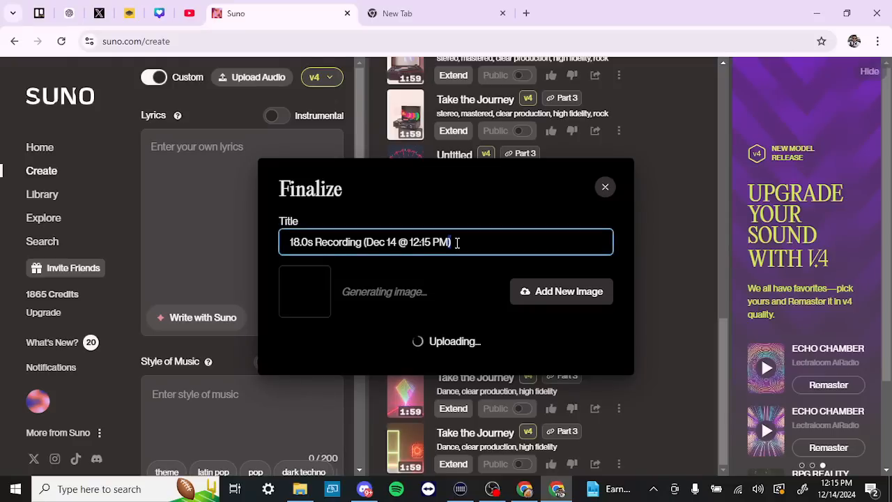
key("ctrl+a")
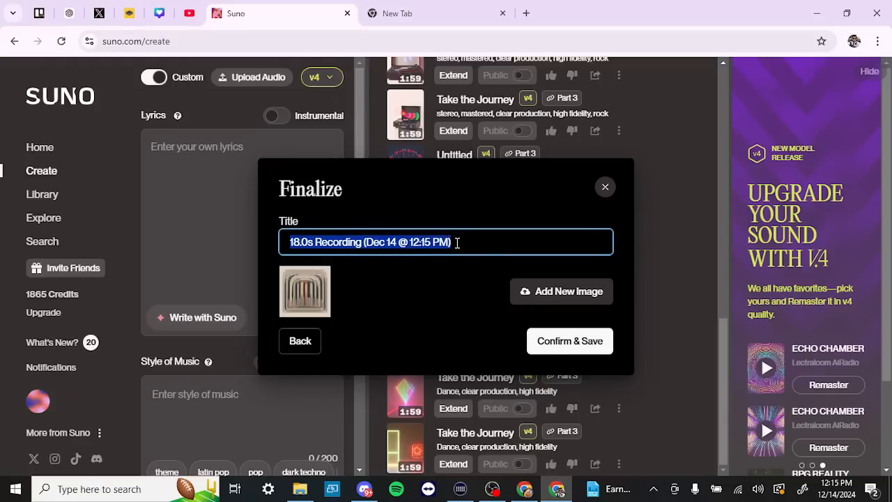
type("BETTER")
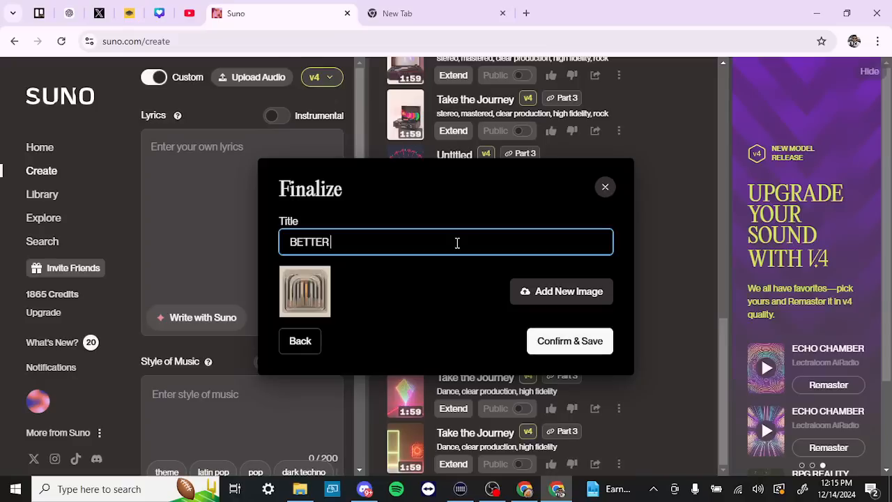
type(" THAN EVER")
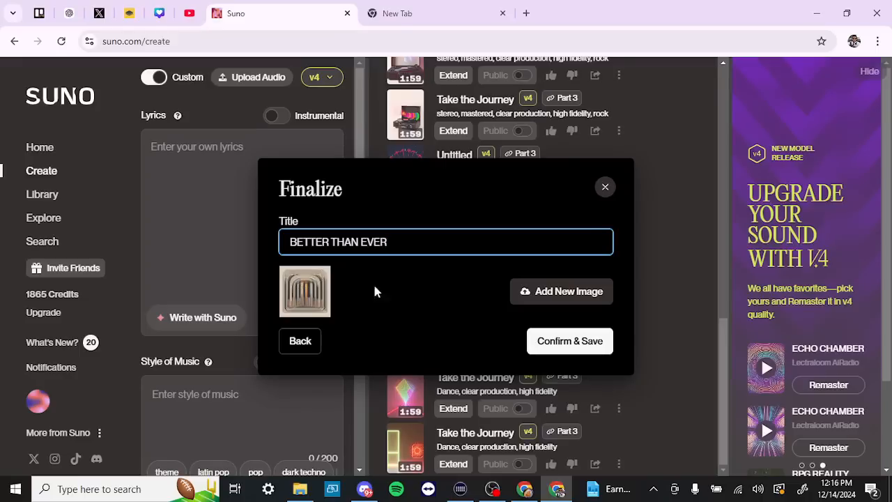
left_click(561, 347)
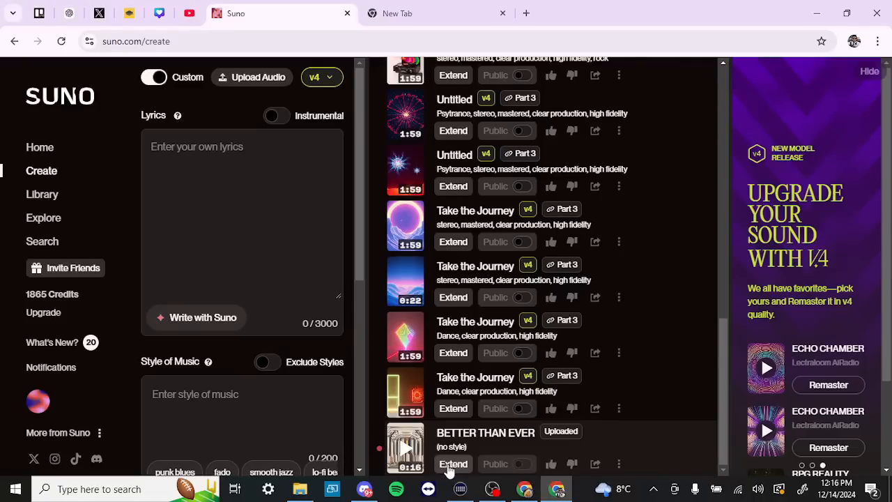
Step: Start extending the uploaded clip and enter the lyrics "THIS IS AS GOOD AS IT GETS", "CHECK YOUR EXPECTATIONS", "TRY NOT TO STRESS", repeating the first line
scroll(211, 226, "down", 5)
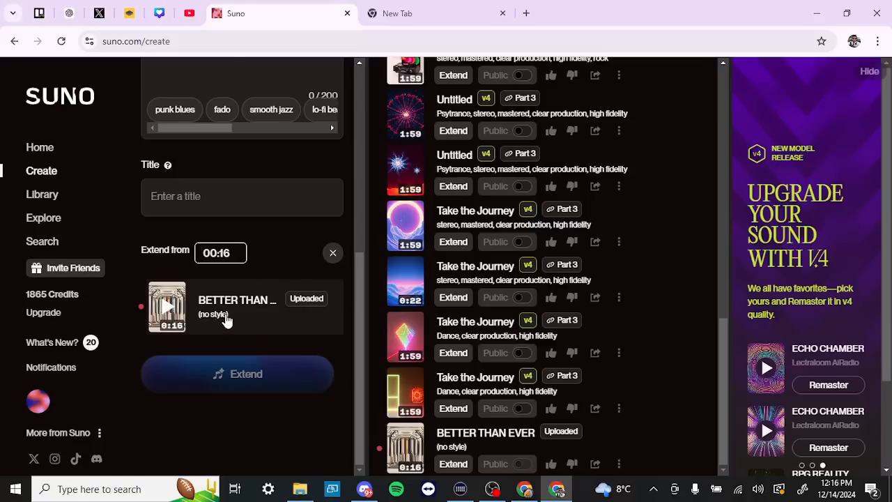
scroll(227, 319, "up", 5)
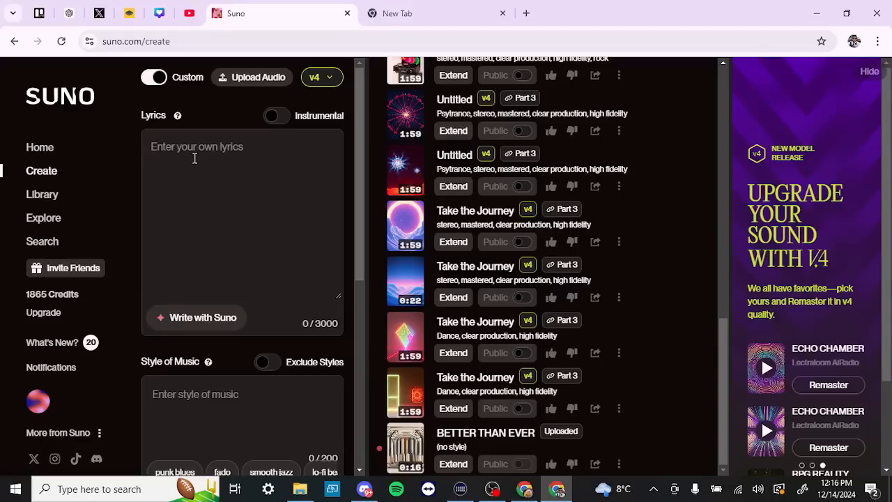
type("THIS IS AS G")
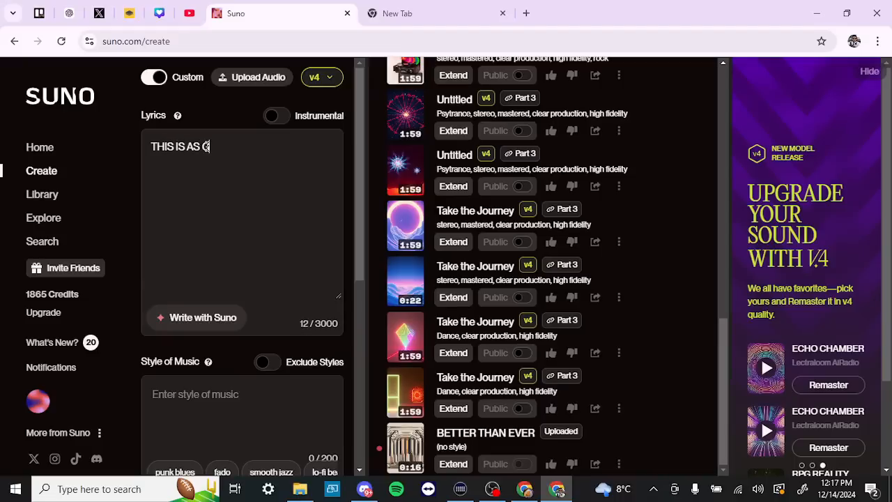
type("OOD AS IT GETS")
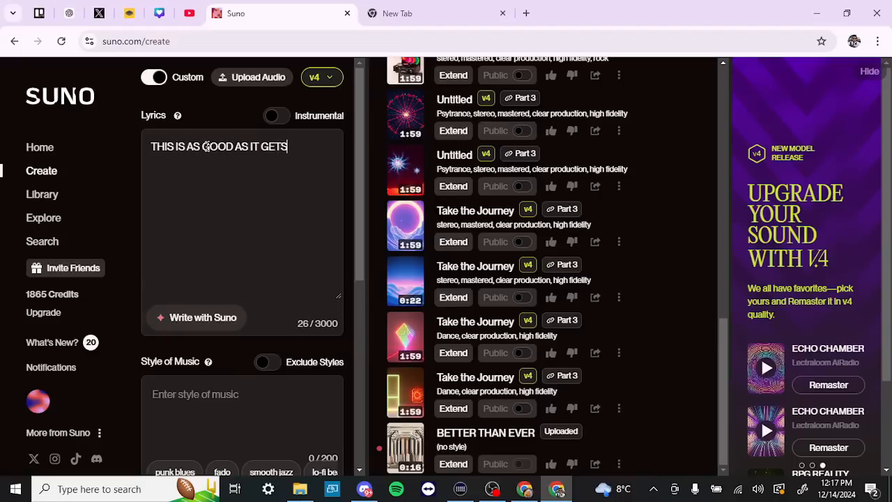
key("Return")
type("CHECK YOUR ")
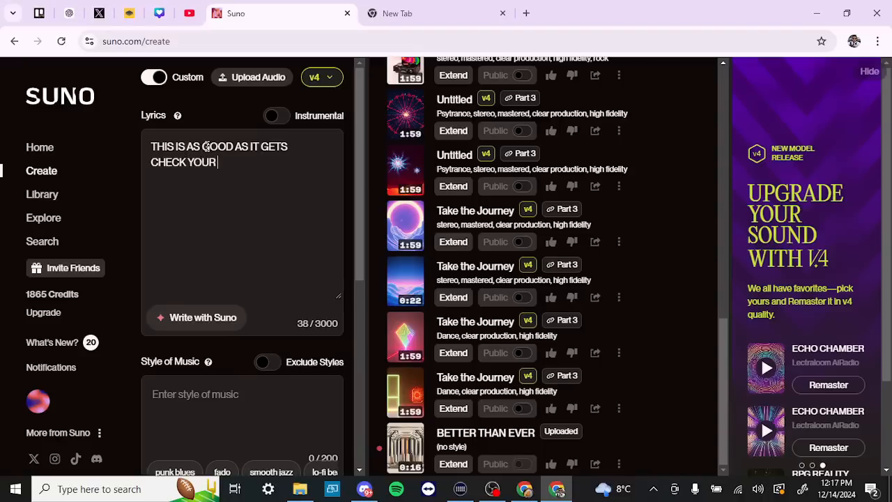
type("EXPECTATIONS")
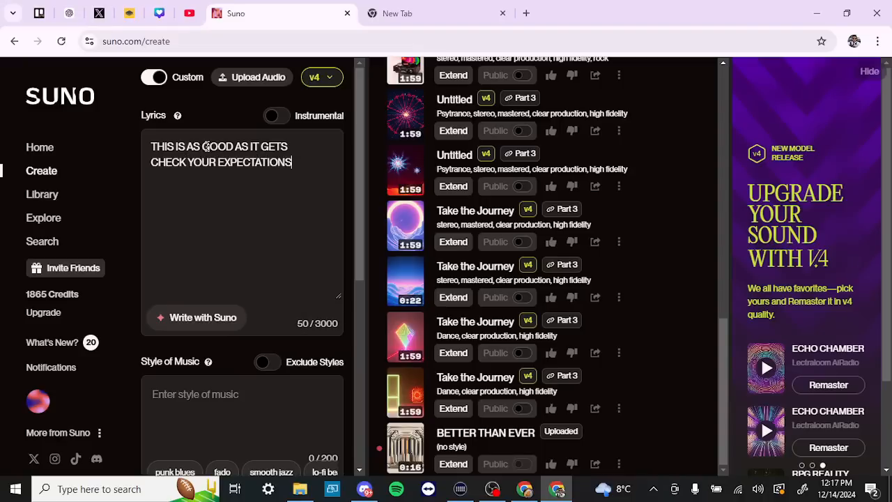
type("TRY NOT TO STRESS THIS IS AS GOOD AS IT GETS")
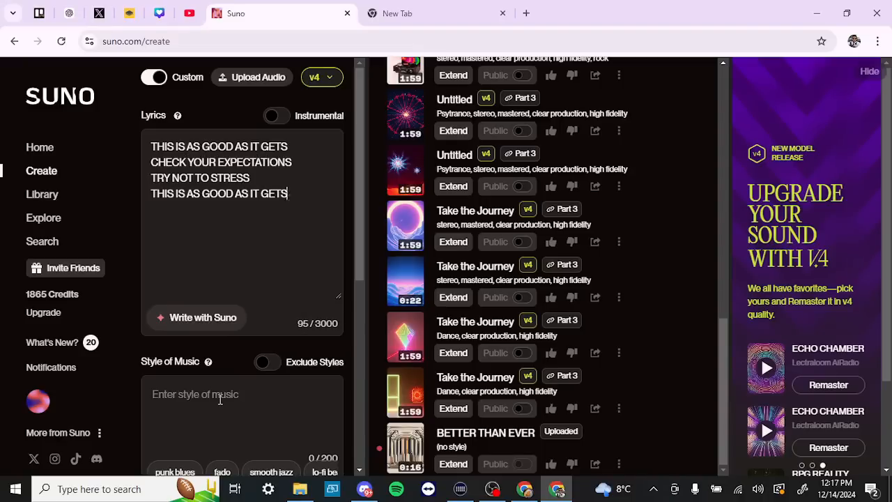
Step: Set the style of music to the suggested tags smooth jazz, jazz and acid jazz
left_click(220, 399)
scroll(220, 400, "down", 1)
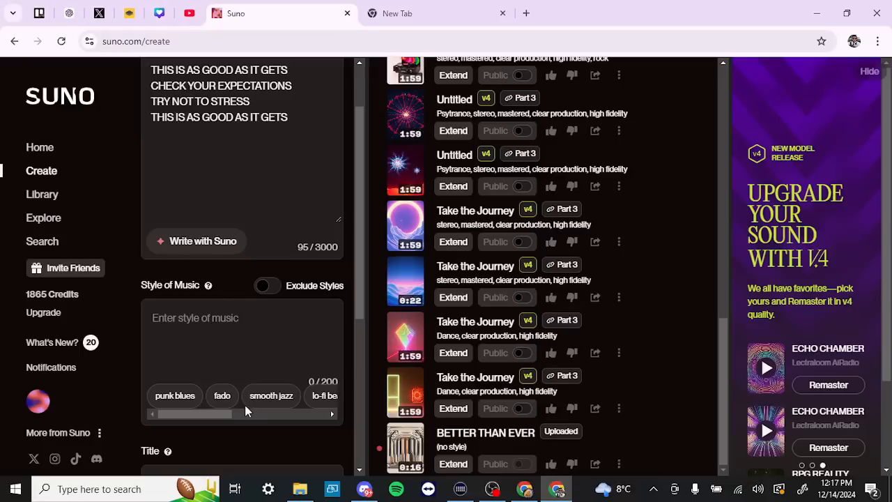
left_click(267, 406)
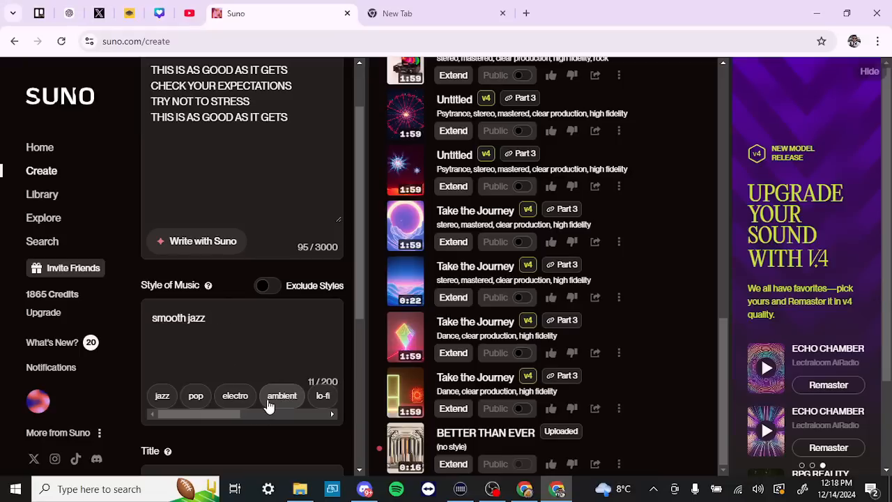
left_click(161, 395)
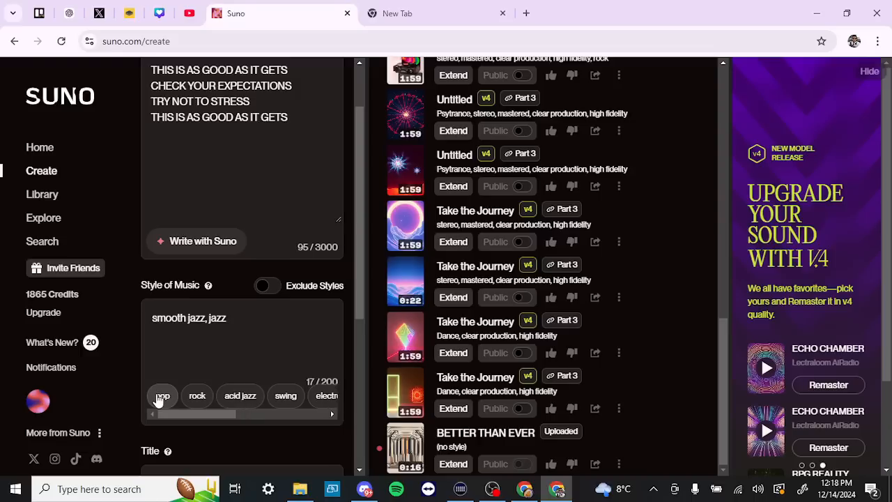
left_click(249, 402)
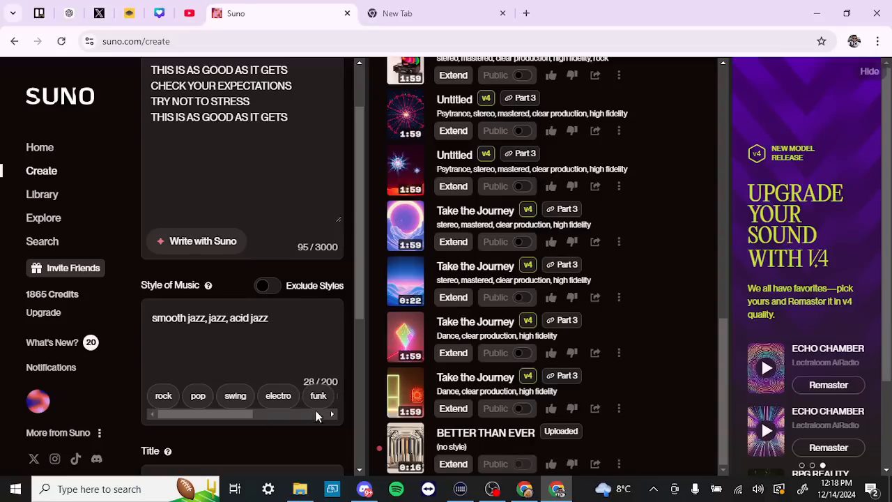
left_click(309, 414)
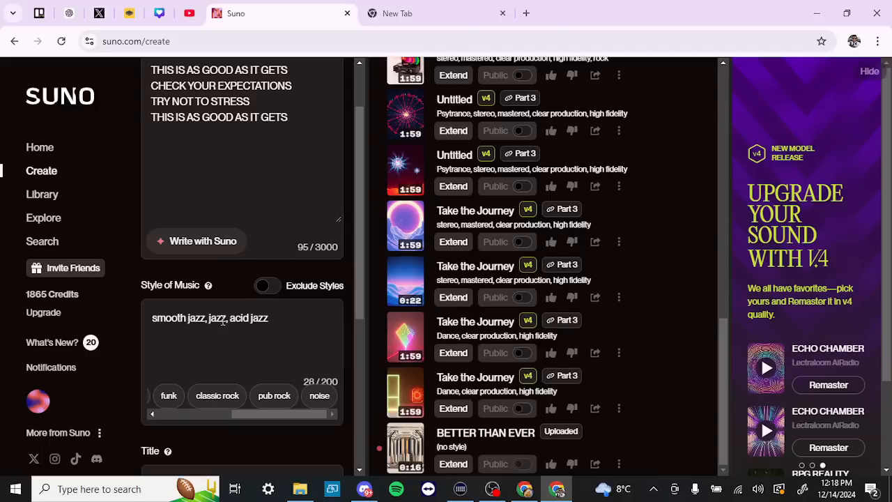
Step: Title the extended song "BETTER THAN EVER"
scroll(258, 350, "down", 5)
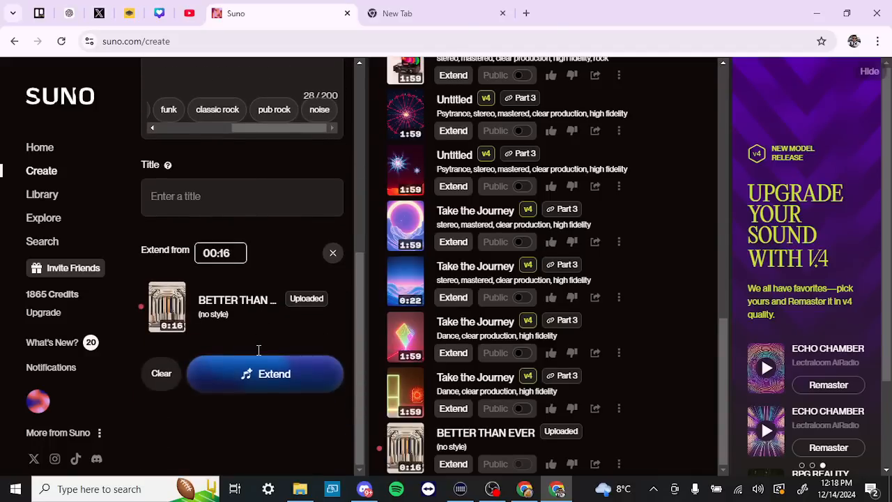
scroll(258, 334, "up", 1)
left_click(202, 253)
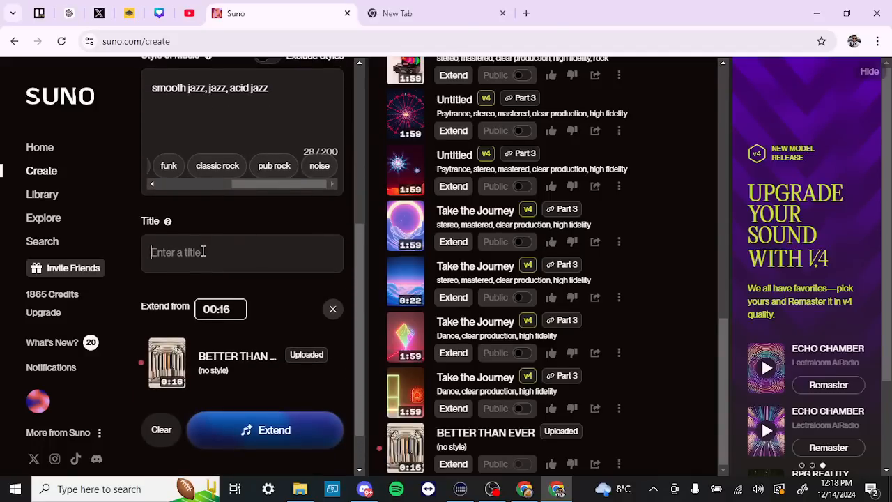
type("BETTER")
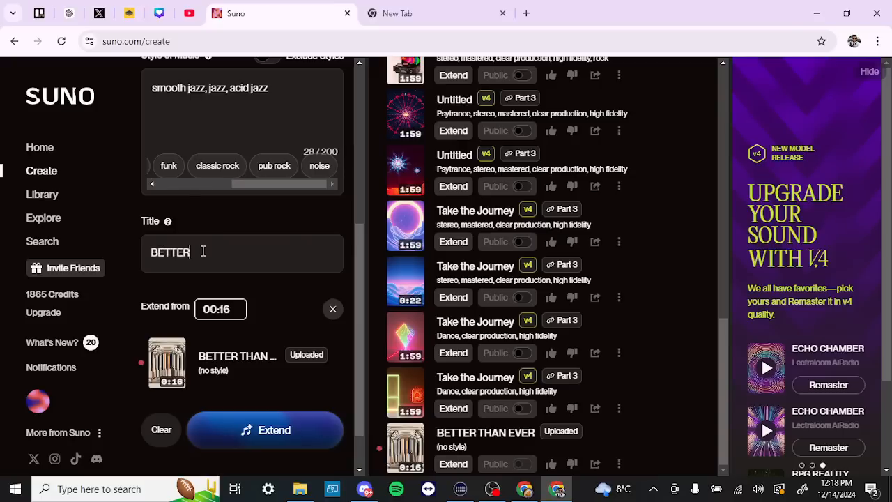
type(" THAN EVER")
scroll(211, 237, "up", 5)
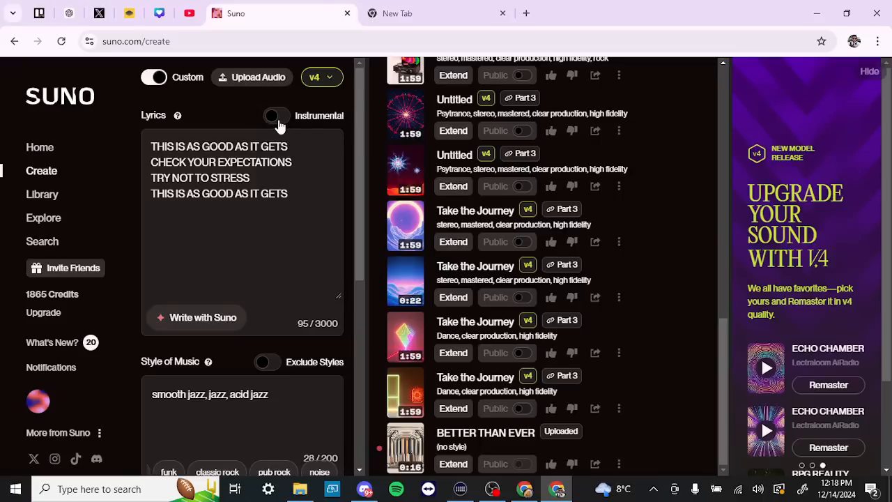
scroll(232, 192, "down", 4)
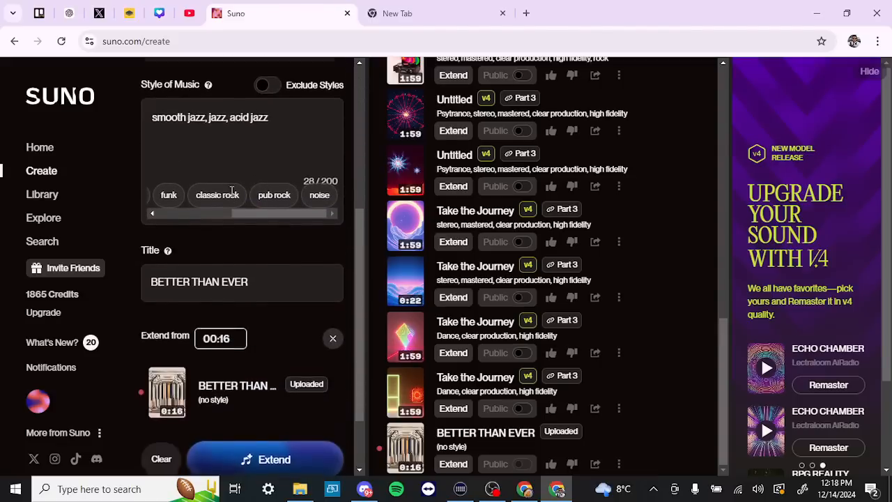
scroll(232, 192, "up", 4)
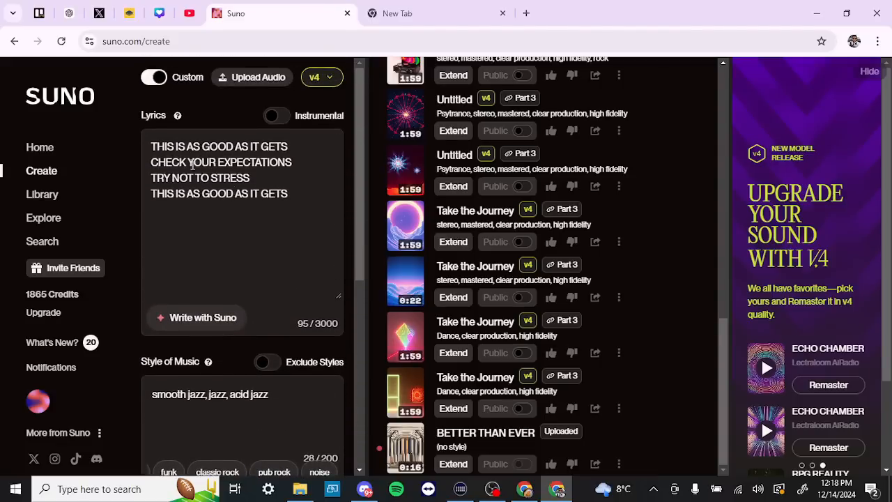
scroll(193, 164, "down", 4)
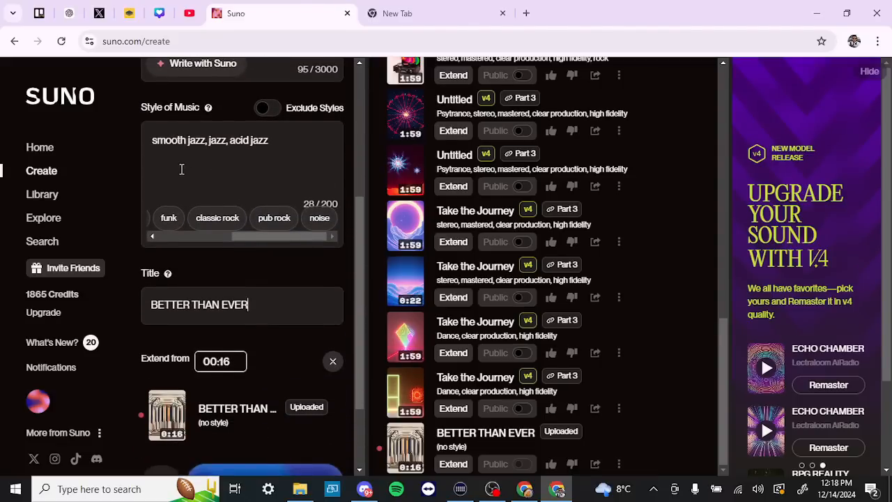
Step: Open Suno's lyrics writer for the extended song and switch its lyrics model to Classic
scroll(224, 158, "down", 1)
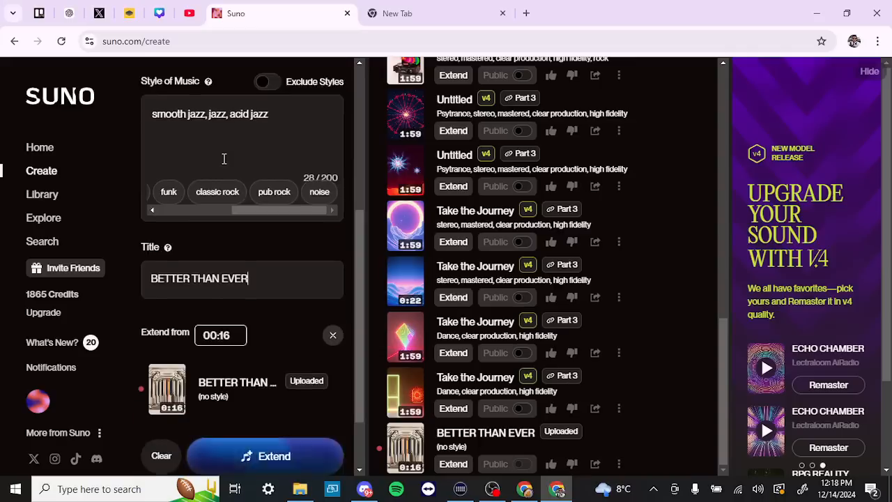
scroll(224, 159, "down", 1)
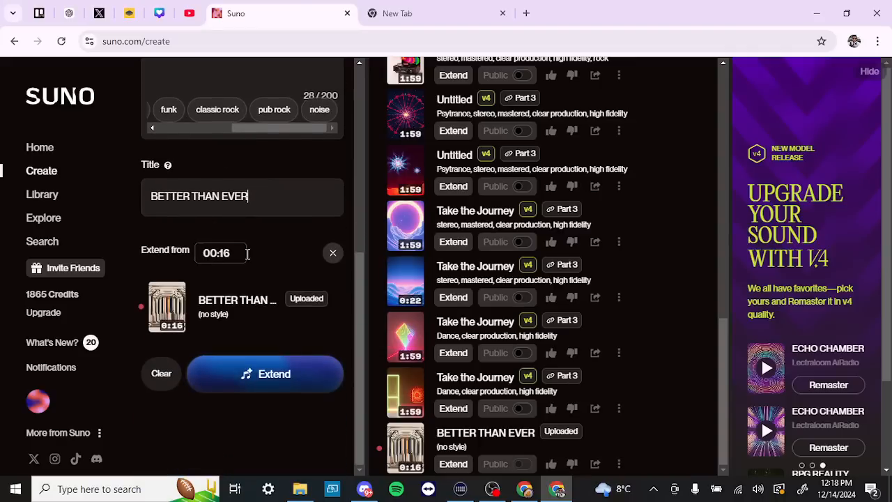
scroll(247, 254, "up", 5)
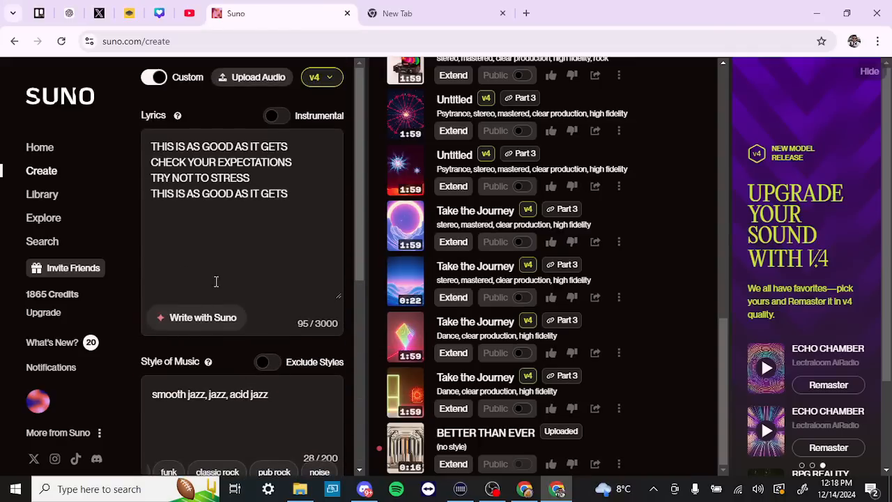
left_click(185, 321)
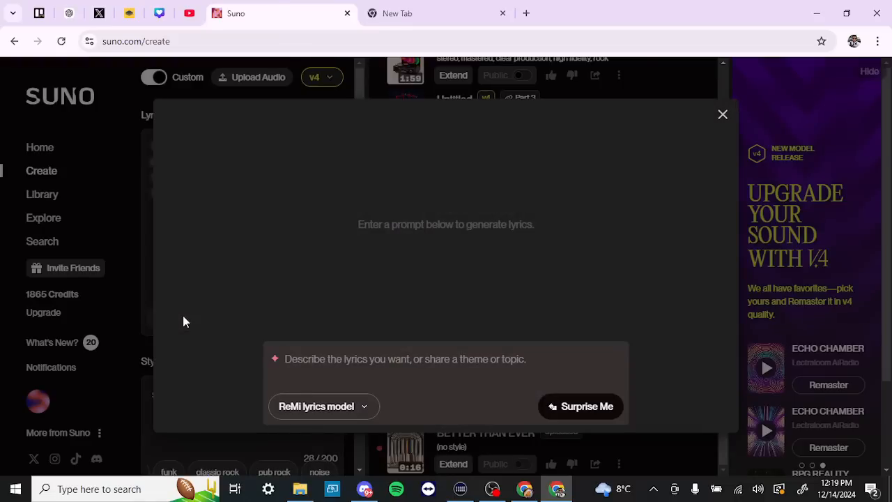
left_click(313, 412)
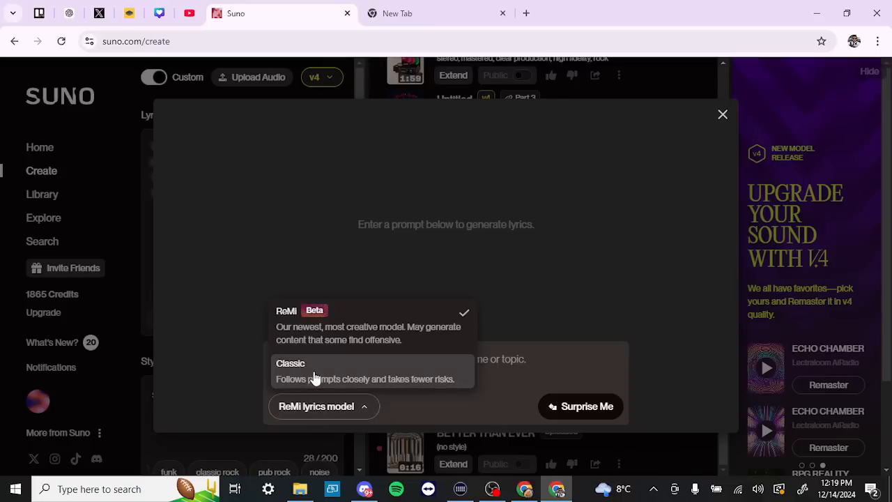
left_click(314, 376)
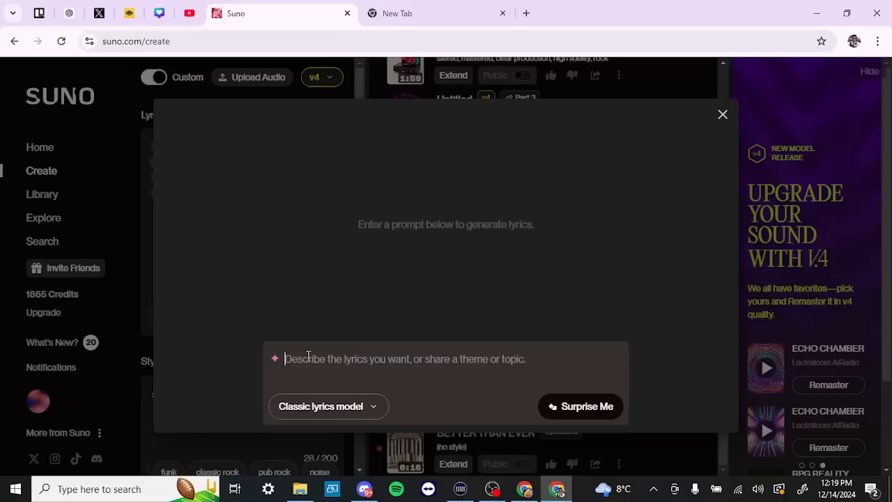
Step: Generate lyrics from the prompt "A JAZZ SONG CALLED BETTER THAN EVER, USE LYRICS PROVIDED TO WRITE FULL SONG"
type("A JAZ")
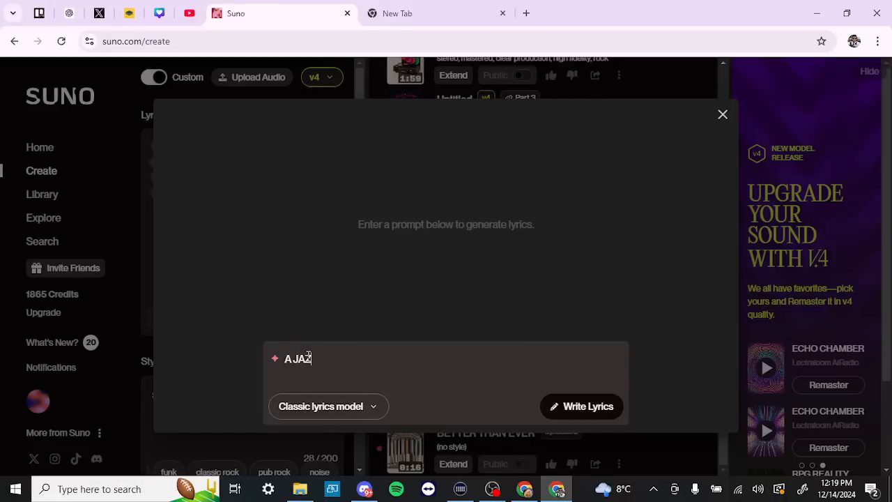
type("Z SONG")
type("CALLED BETTER TH")
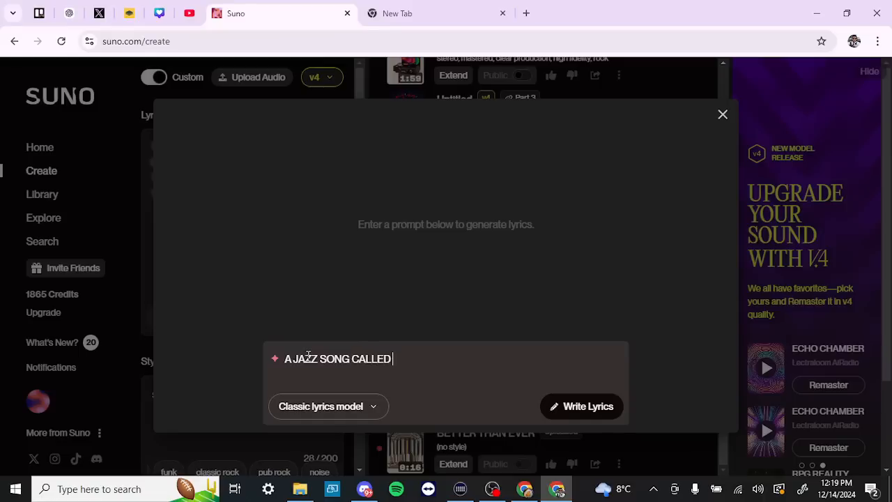
type("AN EVER")
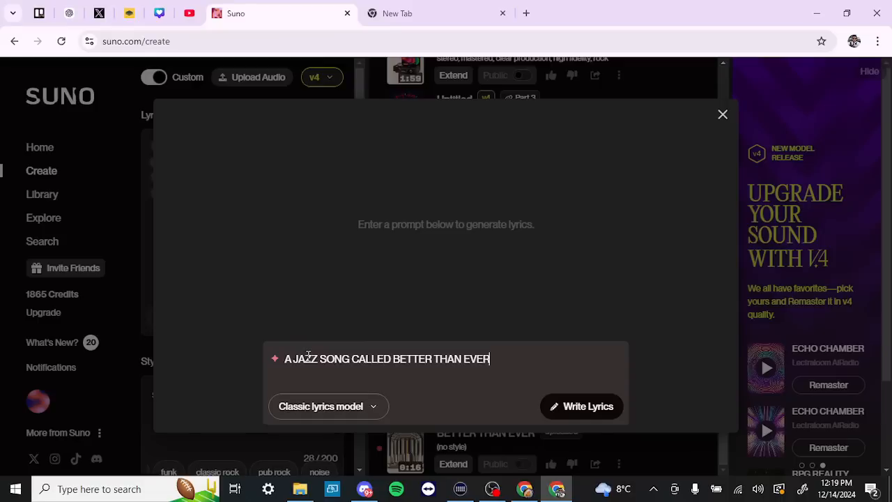
type(",")
type("USE LYRICS P")
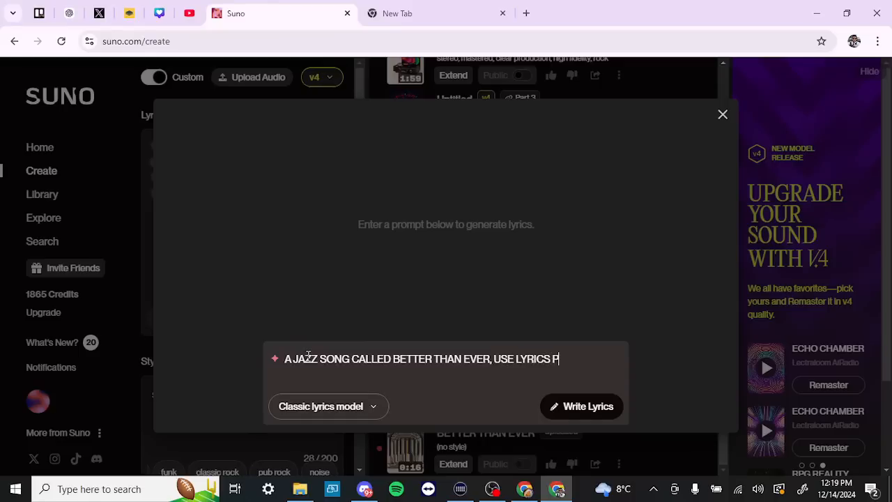
type("ROVIDED TO W")
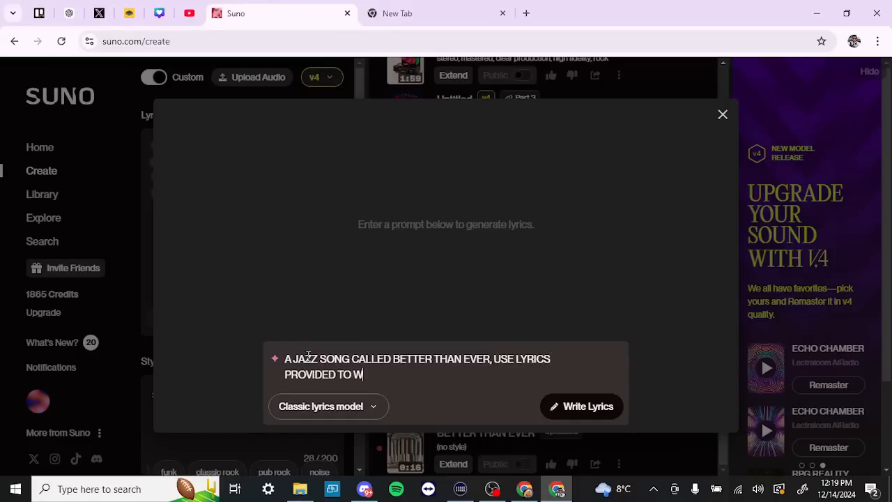
type("RITE FULL S")
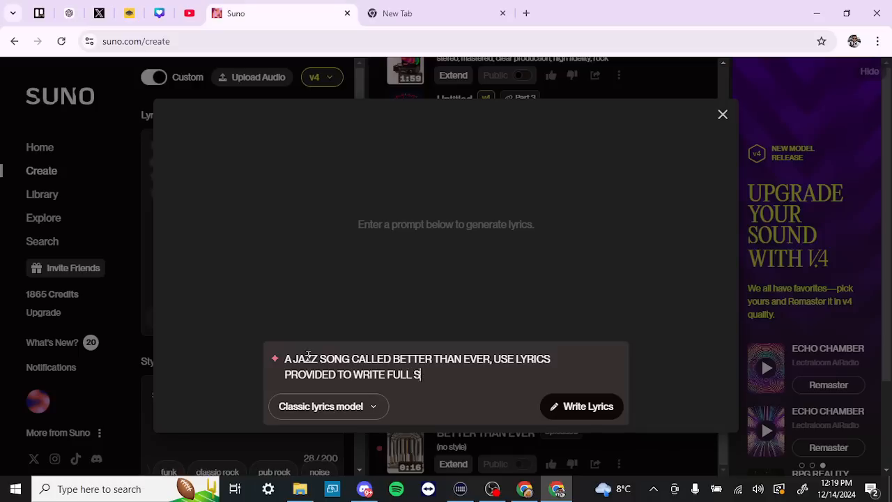
type("ONG")
left_click(587, 409)
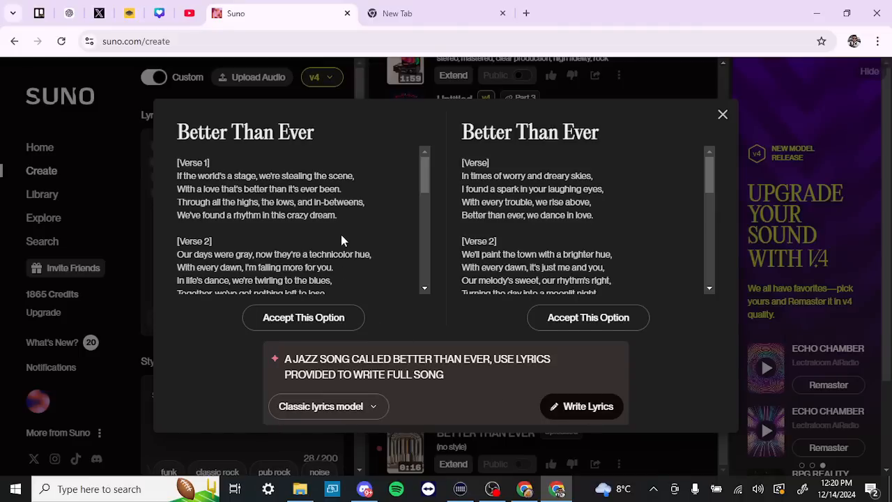
Step: Read through both generated lyric options and close the lyrics writer without accepting either
scroll(341, 240, "down", 1)
scroll(341, 241, "down", 5)
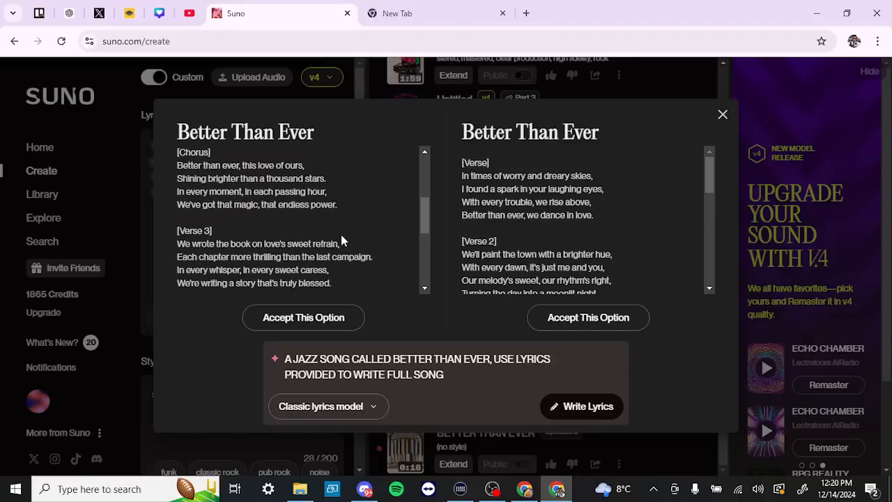
scroll(342, 240, "down", 4)
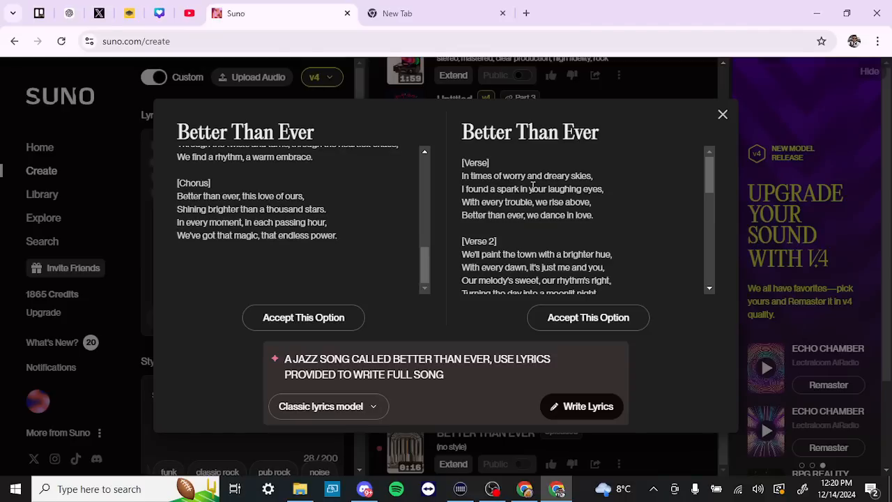
scroll(533, 186, "down", 5)
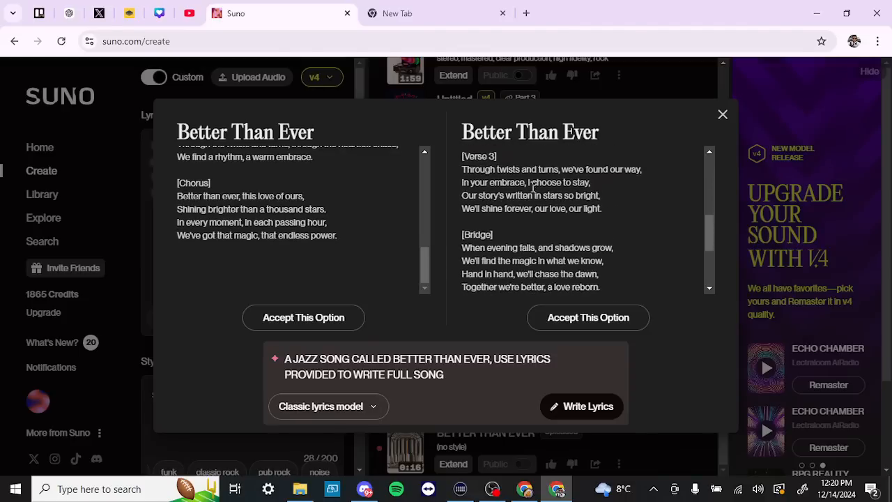
scroll(533, 185, "down", 3)
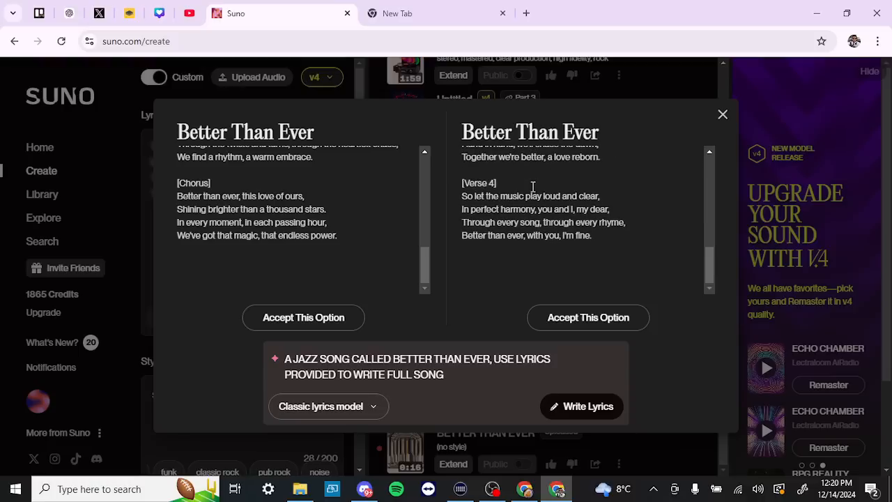
scroll(533, 186, "up", 8)
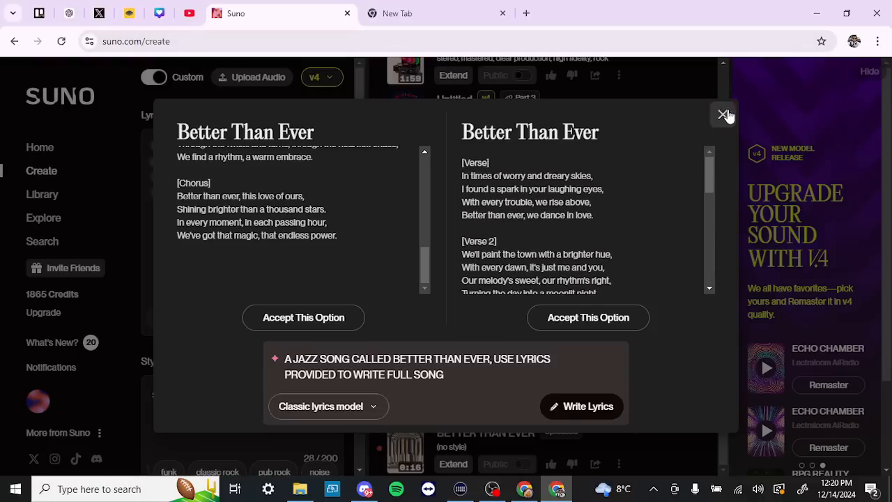
left_click(722, 114)
Step: Copy all four lines of the song's current lyrics
triple_click(292, 192)
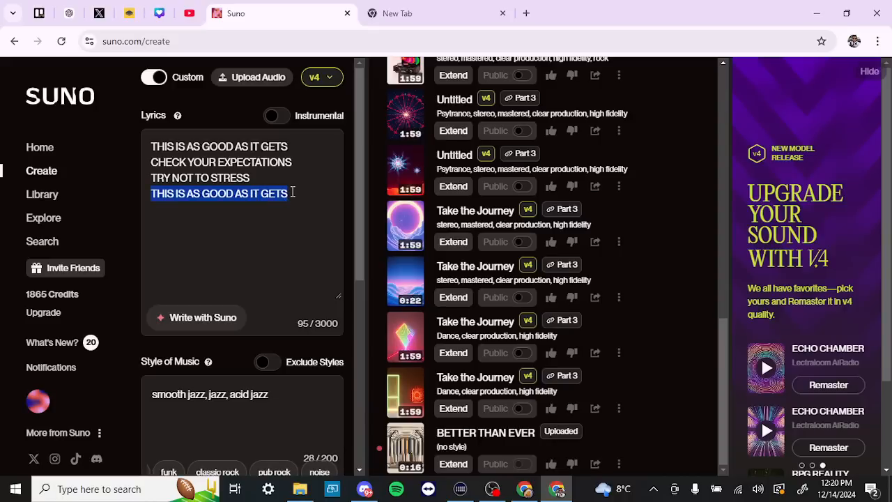
left_click(292, 193)
left_click_drag(302, 193, 116, 123)
key("ctrl+c")
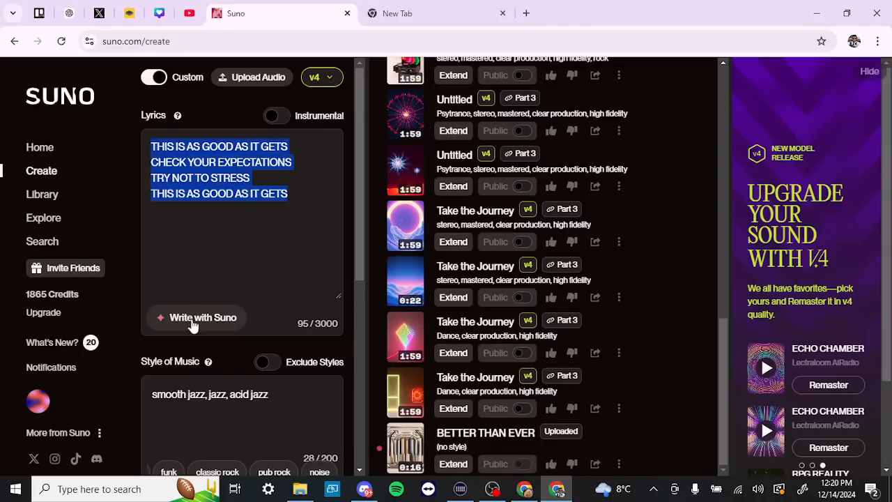
Step: Append the copied lyrics in quotation marks to the end of the lyrics writer's prompt and generate new lyrics
left_click(188, 326)
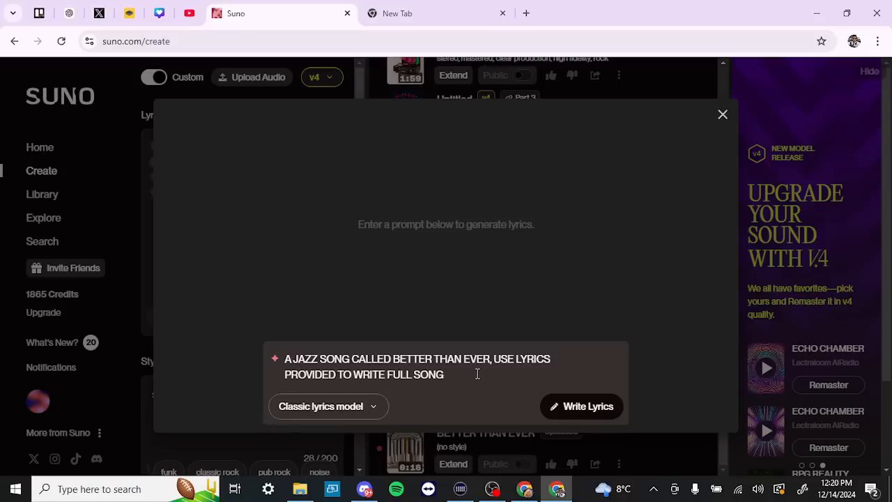
left_click(477, 375)
type("\"")
key("ctrl+v")
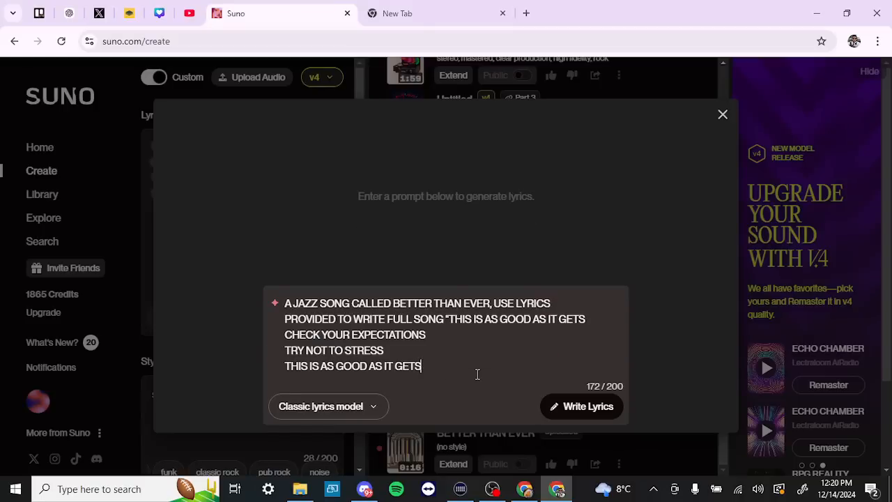
type("\"")
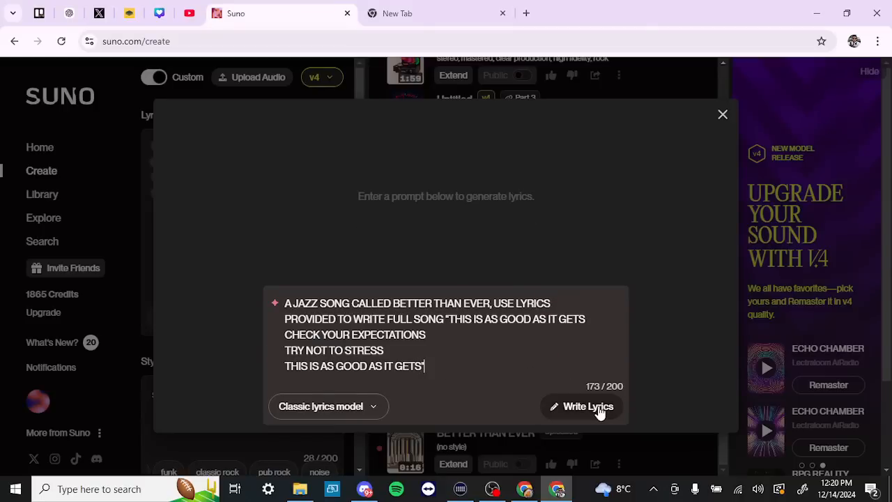
left_click(598, 407)
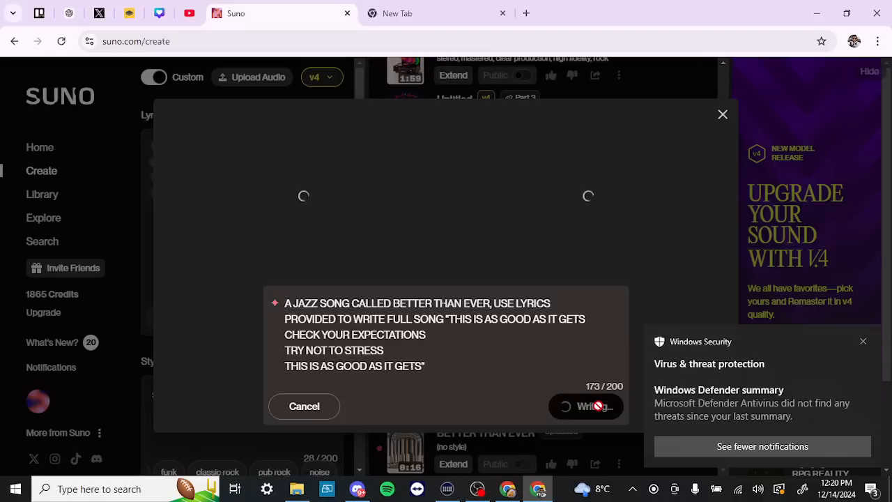
left_click(863, 342)
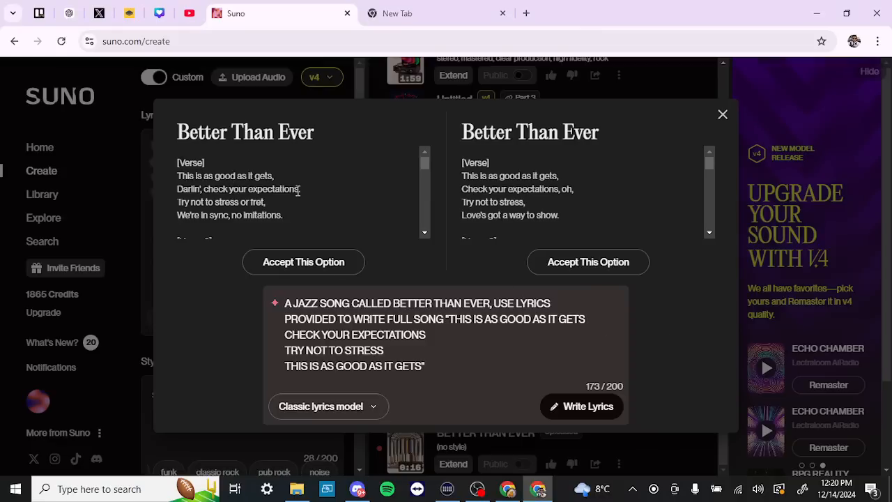
Step: Compare the two new lyric options and accept the one whose first verse ends with "Love's got a way to show."
scroll(298, 191, "down", 5)
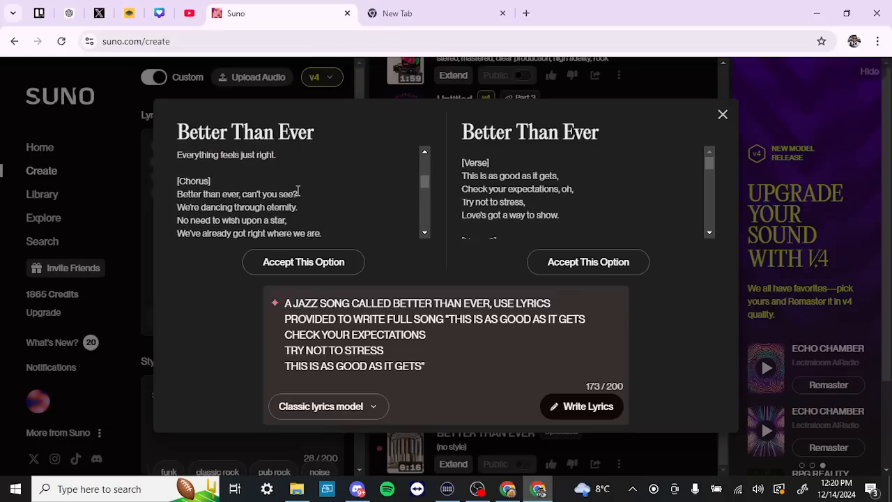
scroll(299, 190, "down", 5)
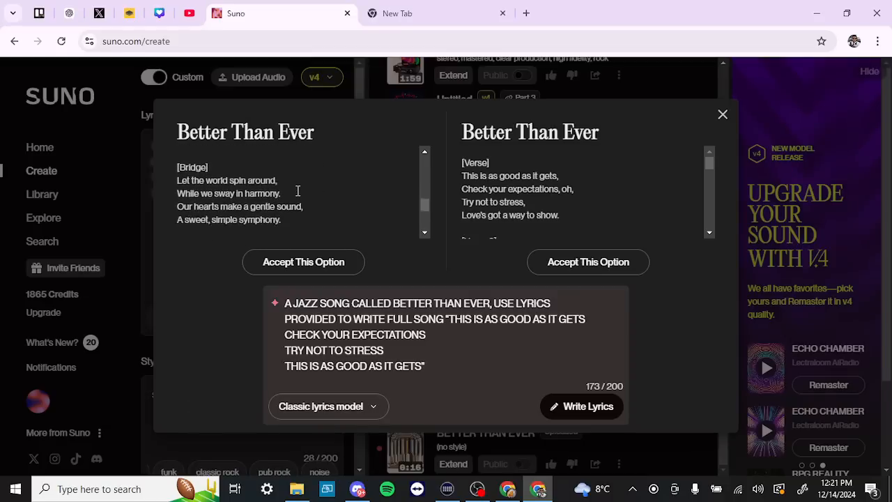
scroll(298, 190, "down", 3)
scroll(297, 196, "up", 1)
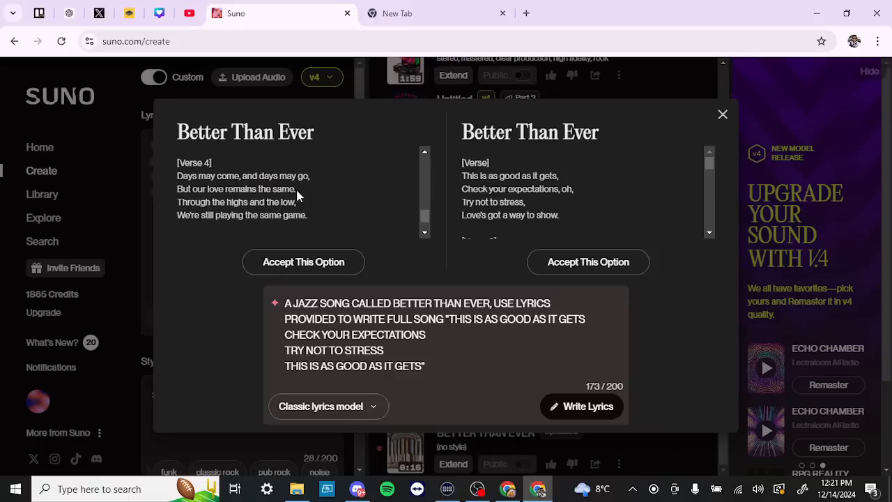
scroll(582, 201, "down", 4)
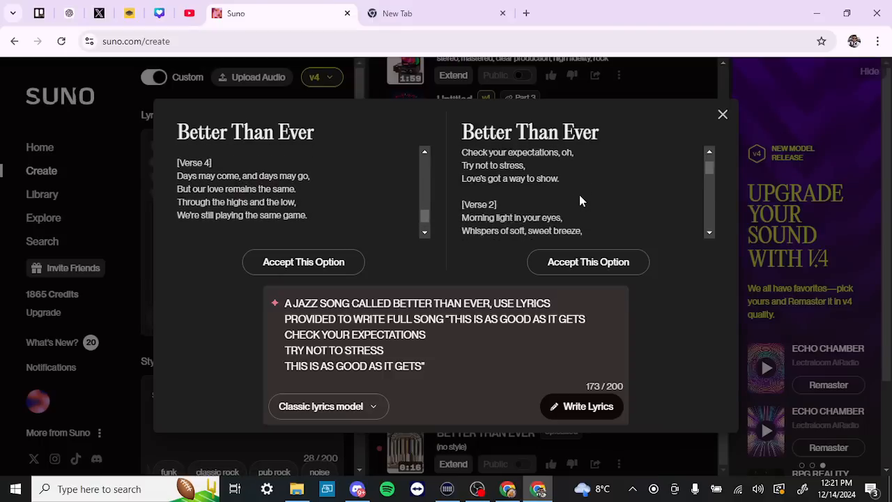
scroll(581, 200, "down", 4)
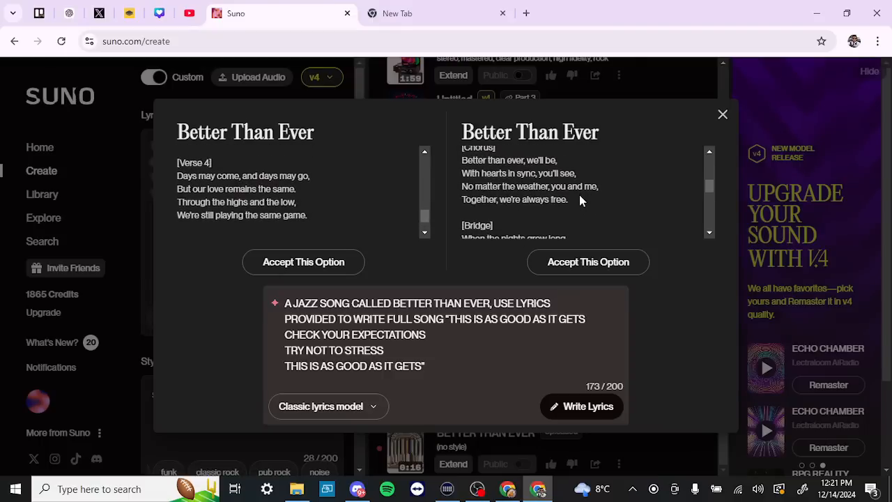
scroll(581, 200, "down", 1)
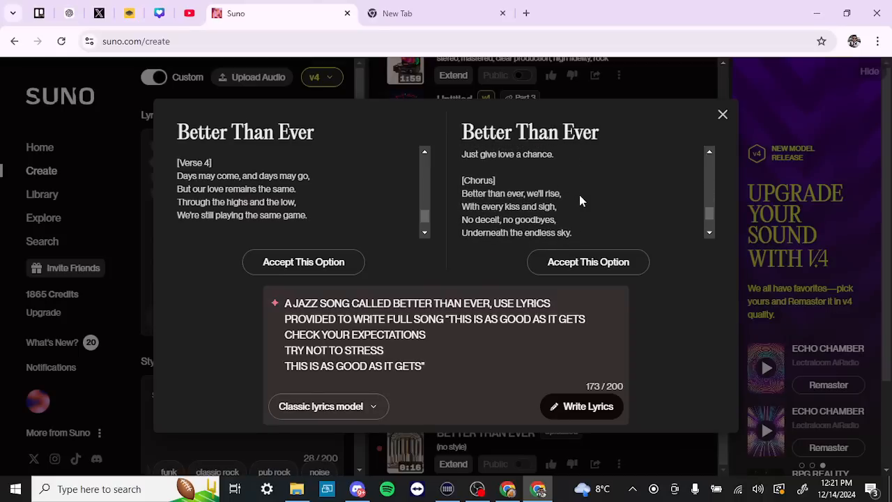
scroll(582, 201, "up", 2)
scroll(582, 200, "down", 4)
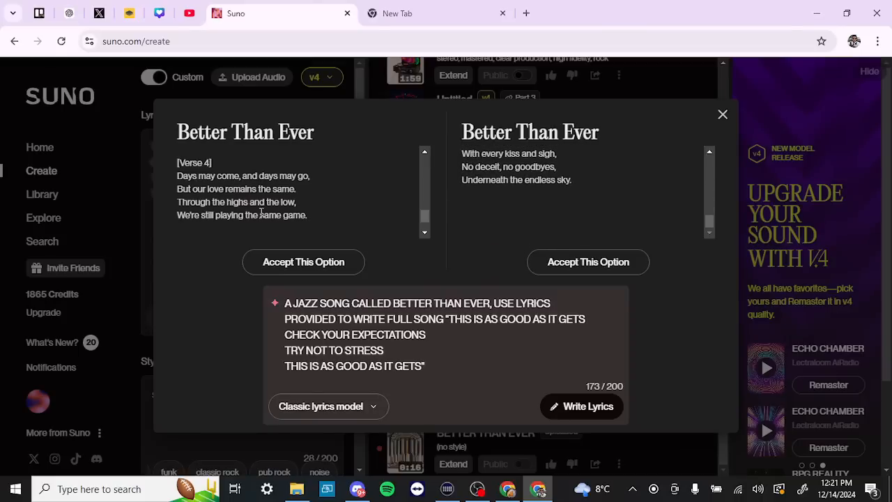
scroll(262, 212, "up", 3)
scroll(261, 212, "up", 5)
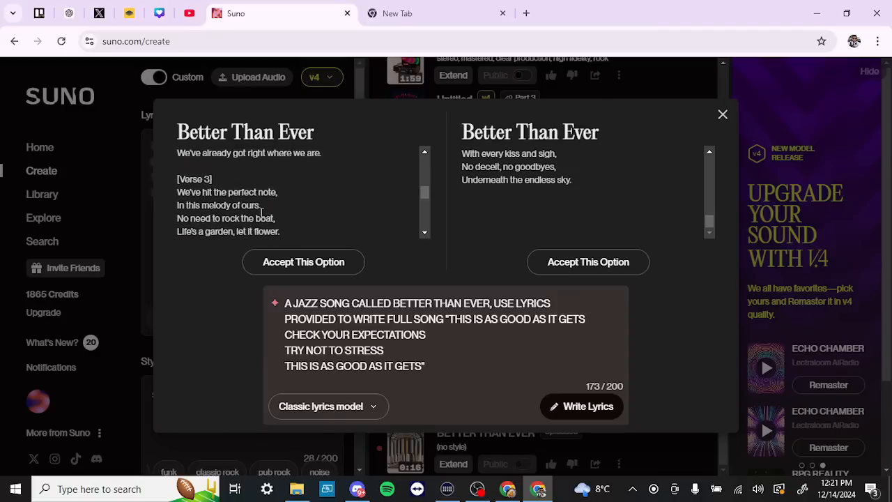
scroll(261, 213, "up", 6)
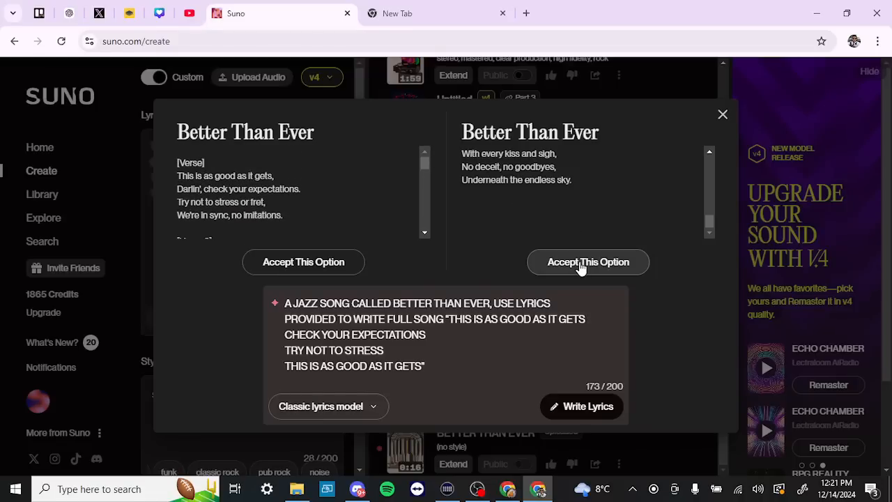
left_click(580, 269)
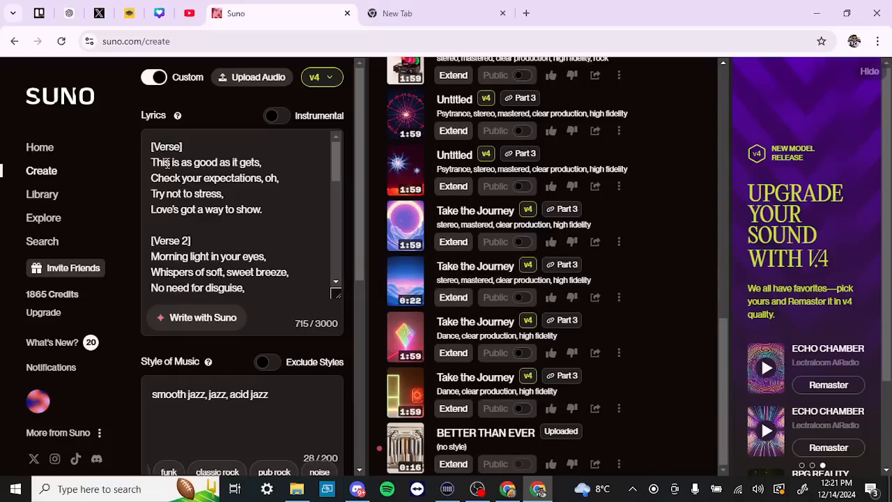
Step: Review the accepted lyrics and generate the extension of the uploaded BETTER THAN EVER clip from 00:16 in the smooth jazz, jazz, acid jazz style
scroll(167, 163, "down", 5)
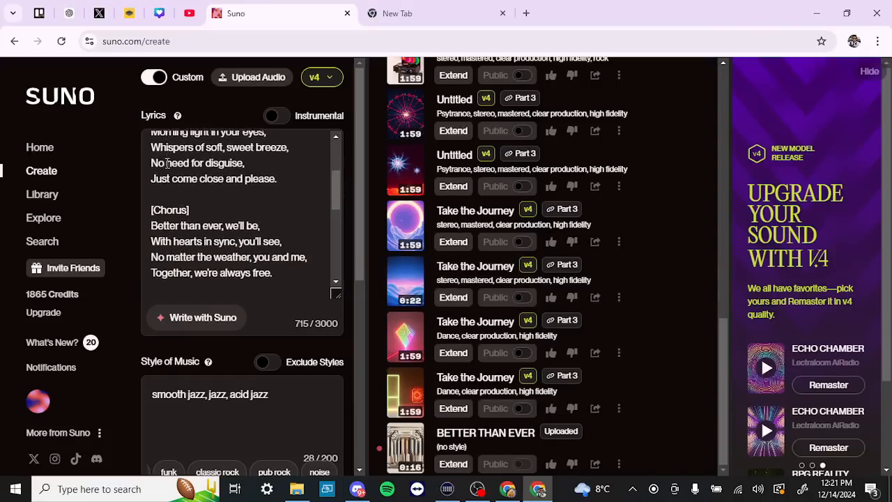
scroll(167, 162, "down", 5)
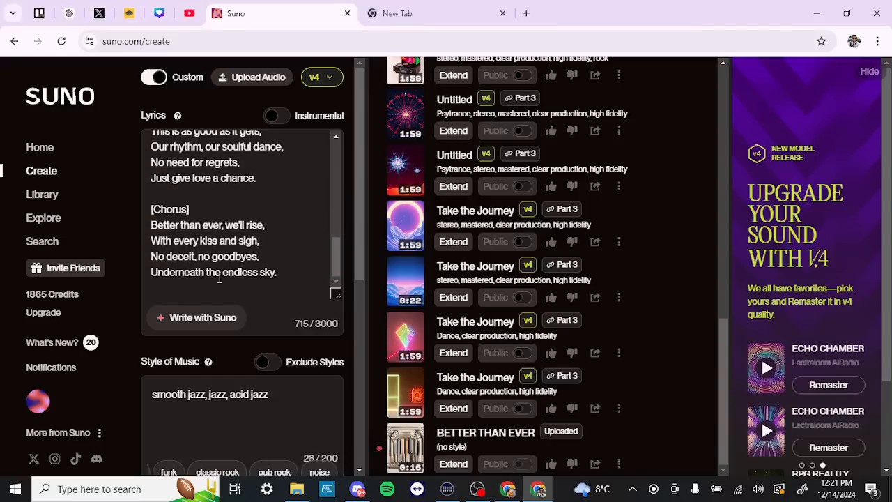
scroll(219, 279, "down", 4)
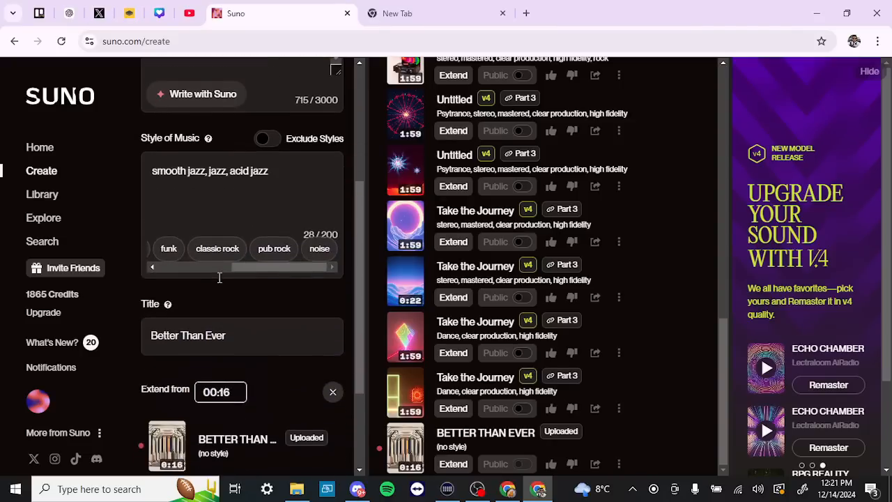
scroll(219, 281, "down", 2)
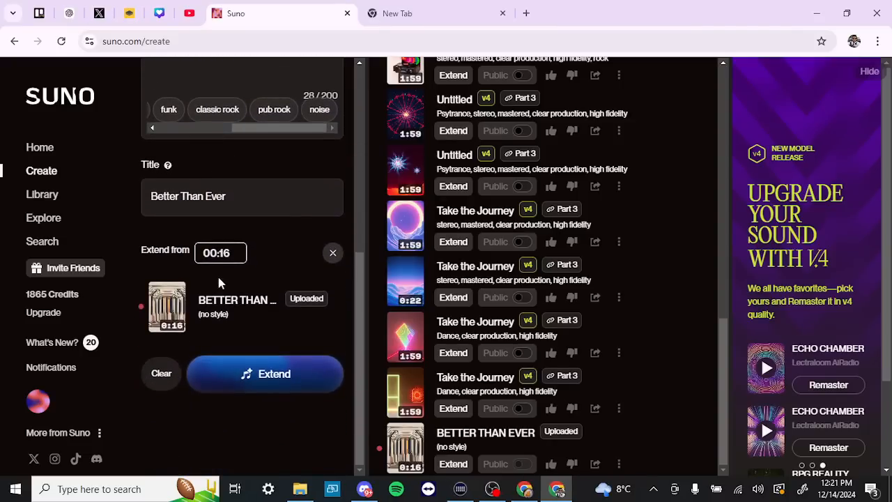
left_click(253, 388)
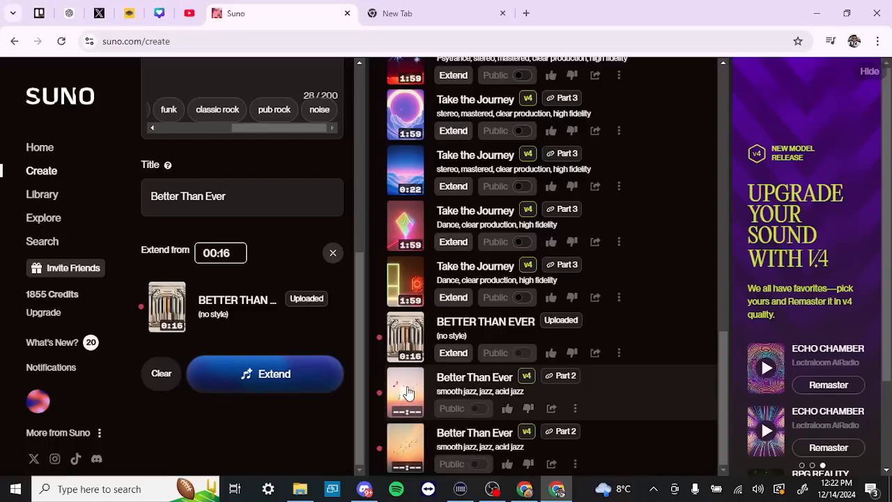
Step: Listen to the openings of both generated Better Than Ever Part 2 versions, one after the other, pausing playback after each
left_click(407, 392)
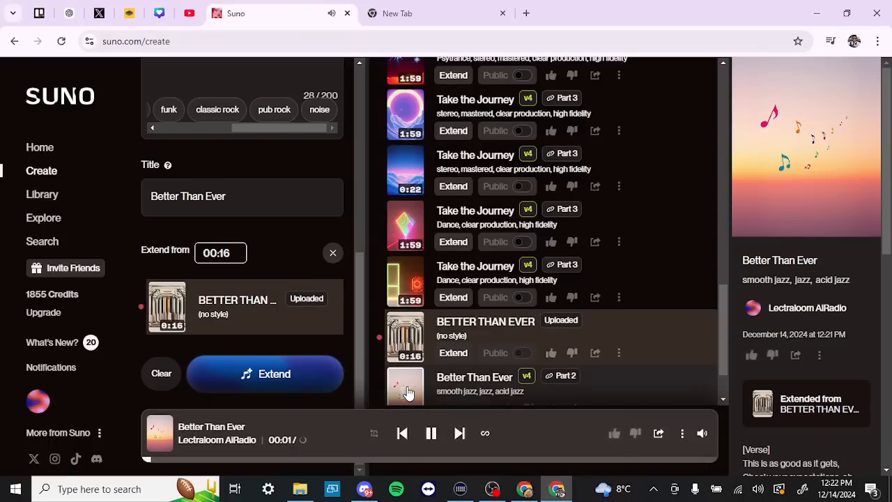
scroll(408, 392, "down", 1)
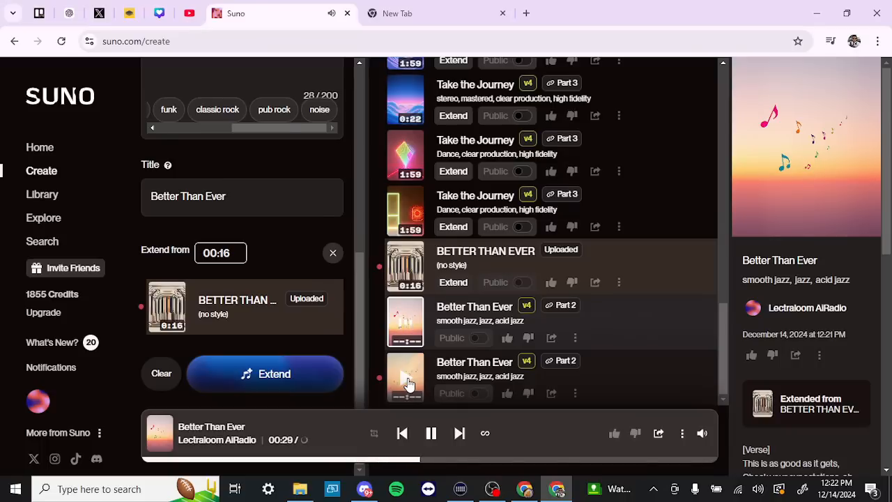
left_click(430, 434)
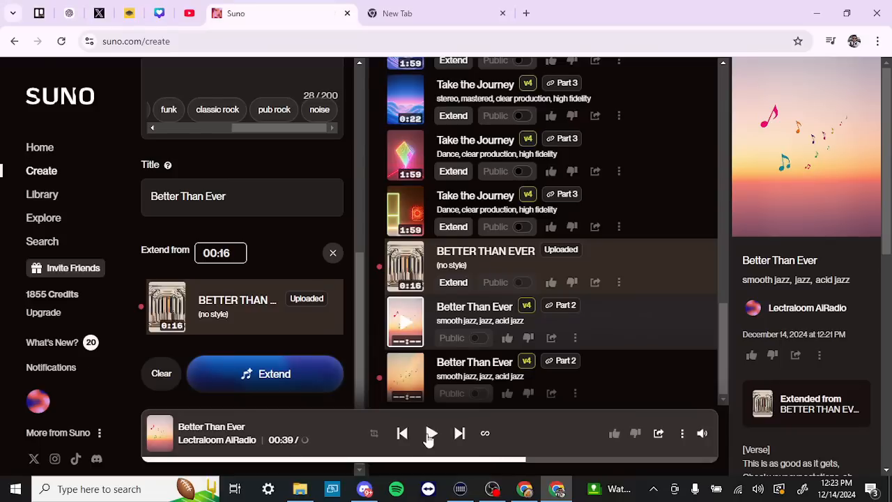
left_click(407, 379)
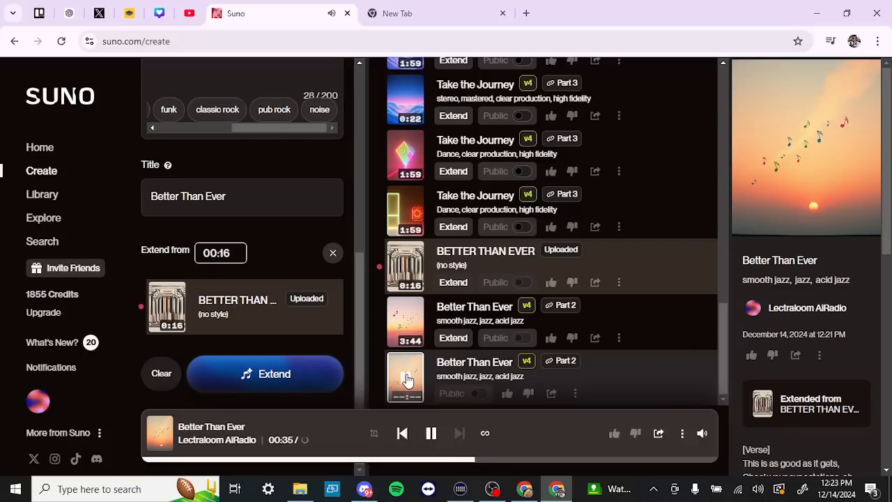
left_click(407, 380)
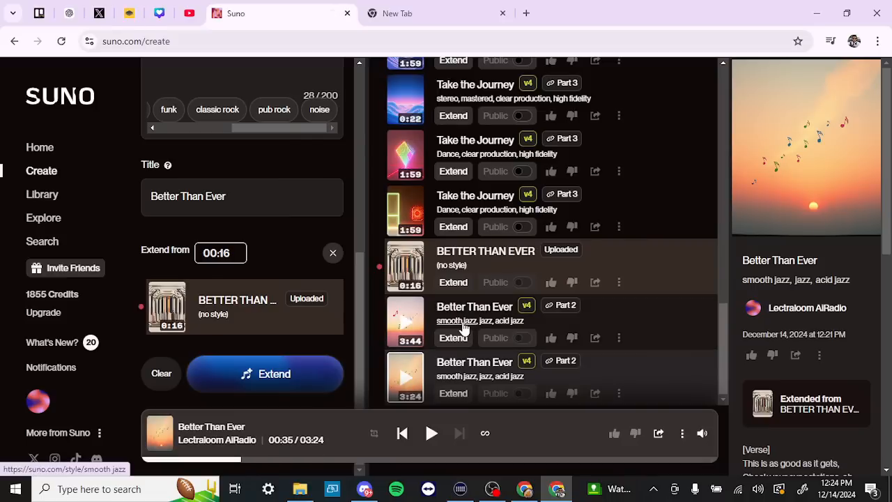
scroll(462, 328, "up", 5)
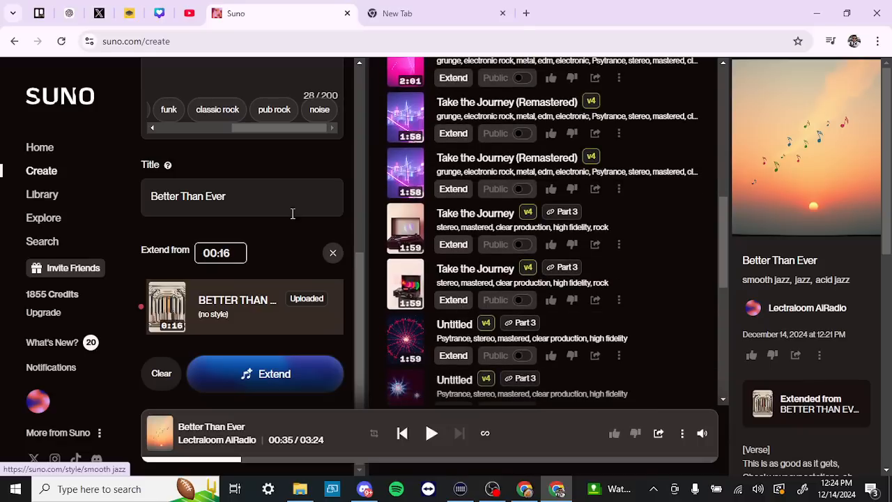
scroll(285, 248, "up", 3)
scroll(286, 258, "up", 2)
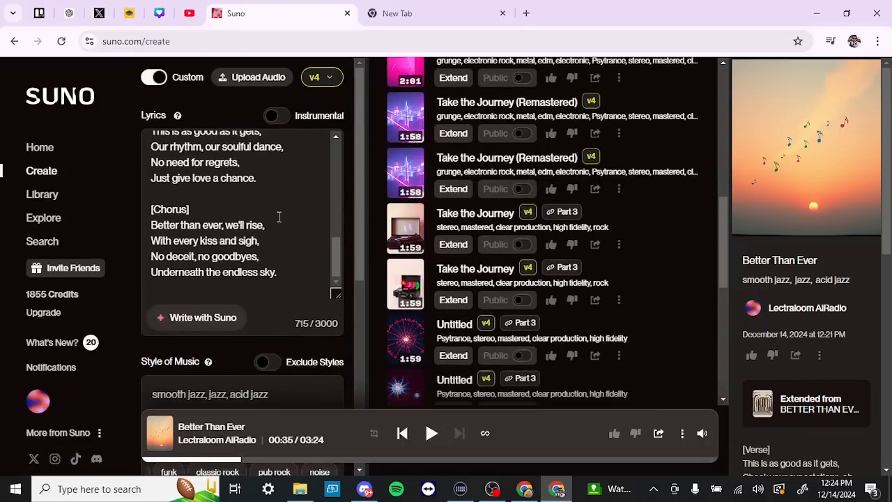
scroll(462, 320, "down", 5)
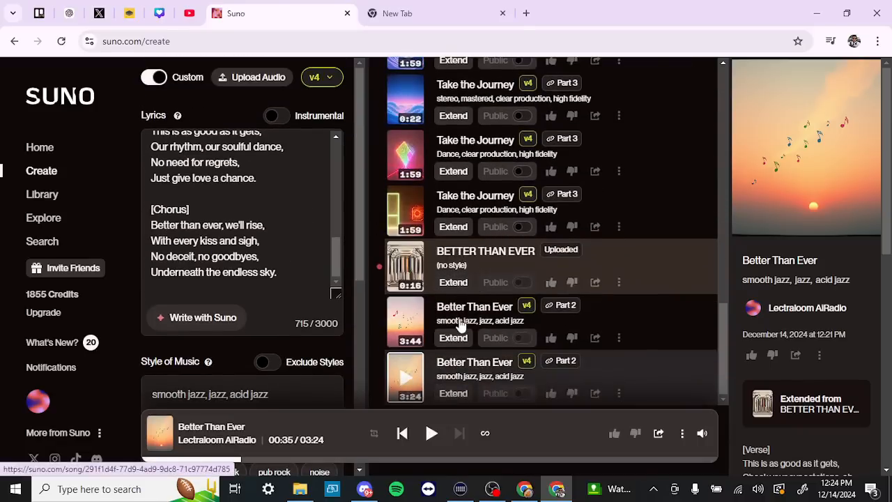